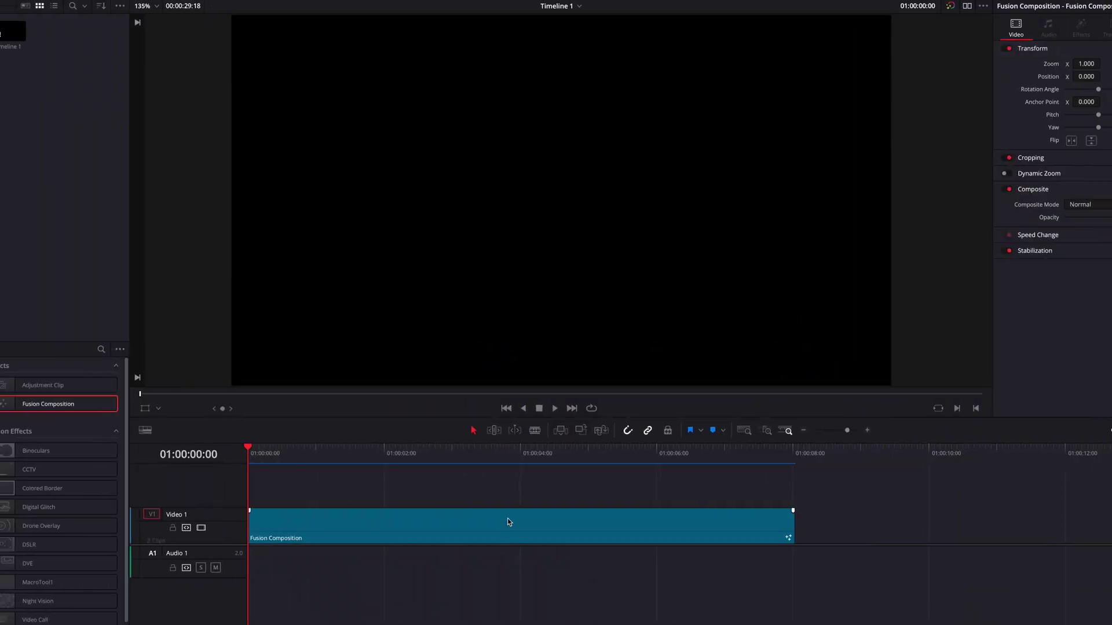
- Open the Fusion Composition clip in Fusion and add a pEmitter feeding a pRender connected to MediaOut1
{"action": "left_click", "coordinate": [507, 519]}
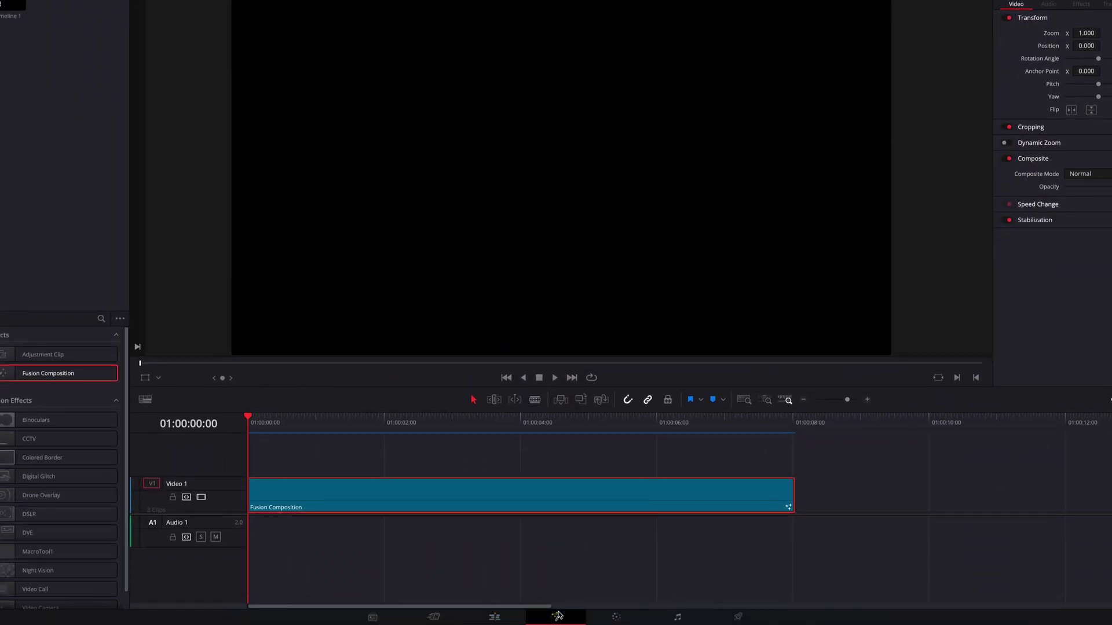
{"action": "left_click", "coordinate": [557, 615]}
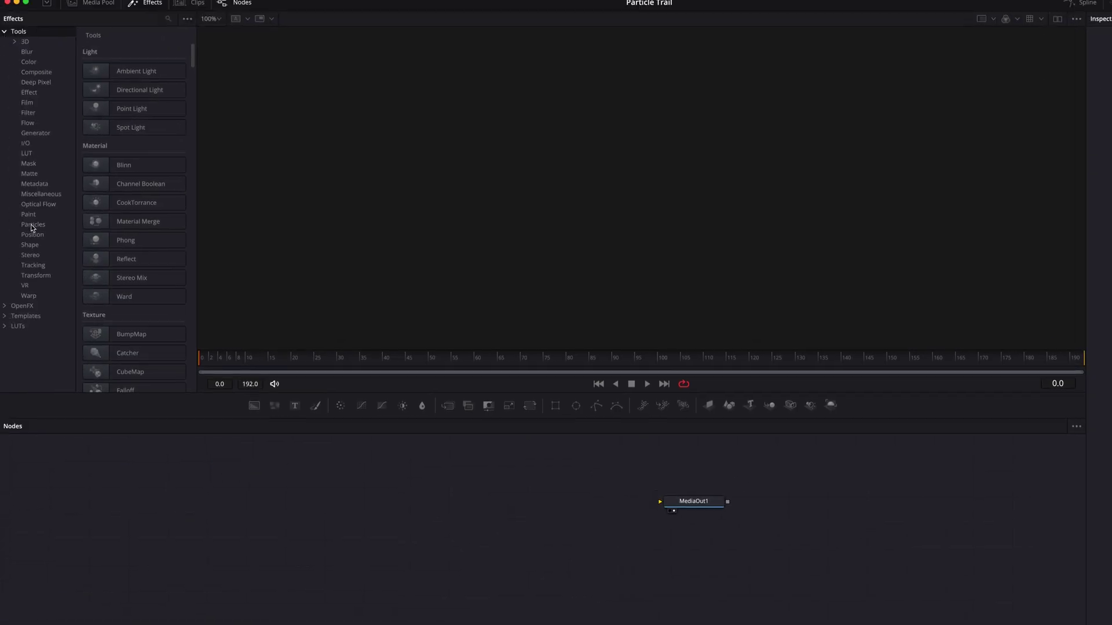
{"action": "left_click", "coordinate": [33, 224]}
{"action": "left_click", "coordinate": [144, 184]}
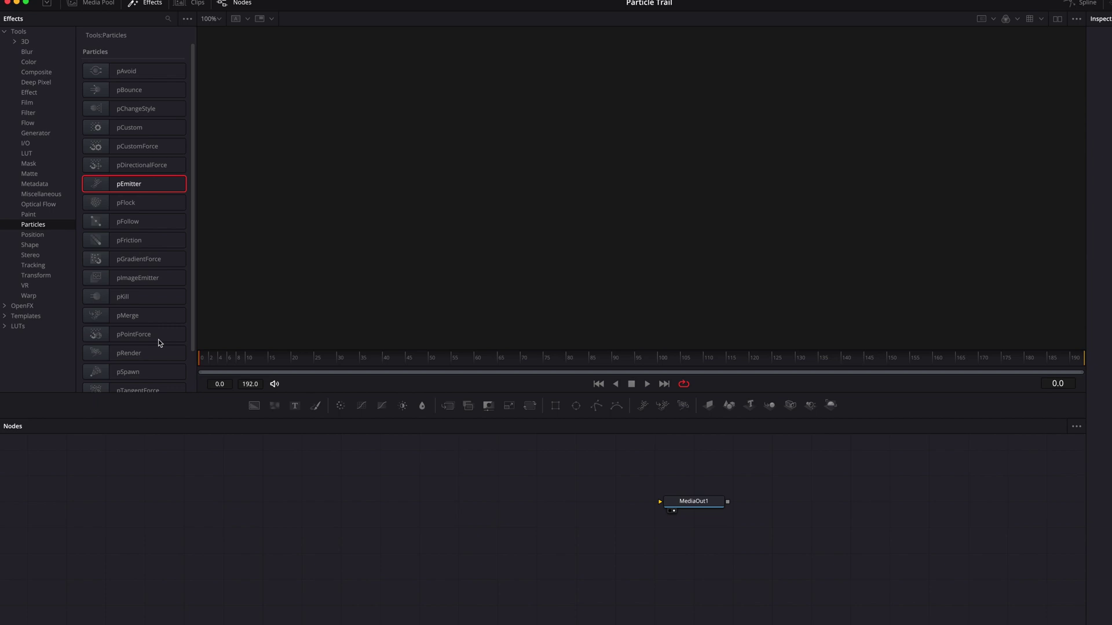
{"action": "left_click", "coordinate": [162, 355]}
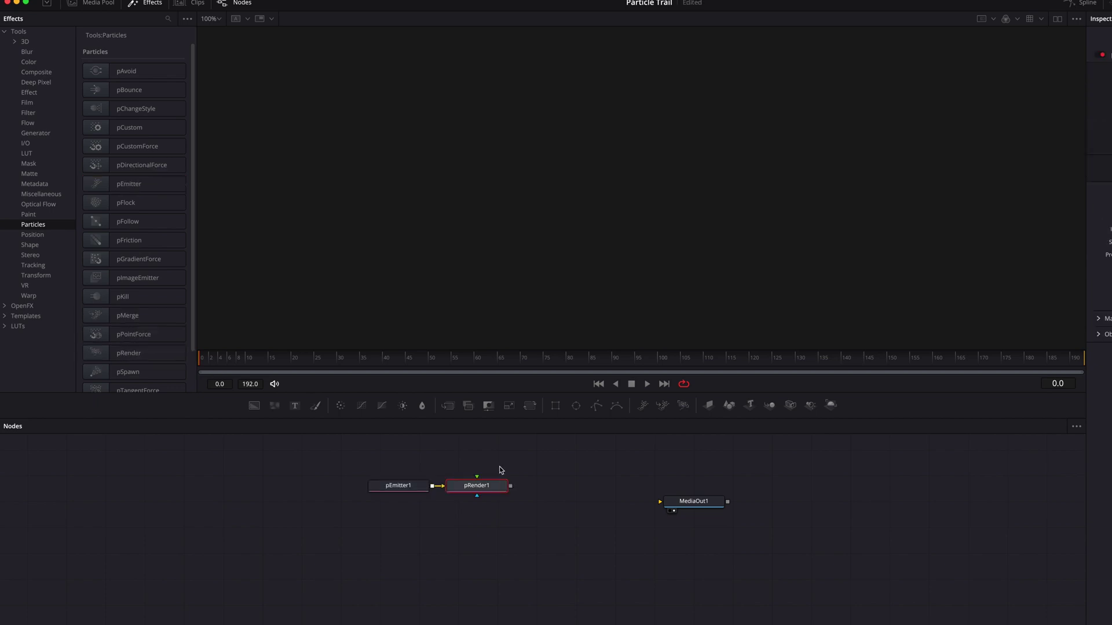
{"action": "left_click_drag", "start_coordinate": [510, 487], "coordinate": [531, 499]}
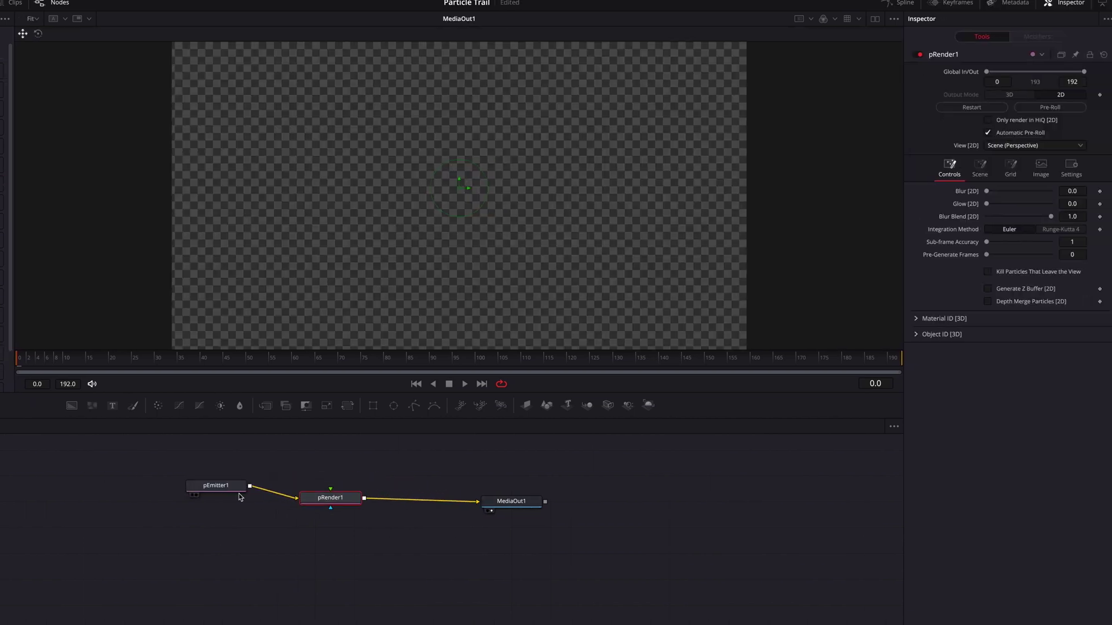
{"action": "left_click_drag", "start_coordinate": [419, 489], "coordinate": [427, 504]}
{"action": "left_click_drag", "start_coordinate": [244, 504], "coordinate": [245, 502]}
- Set the emission region of pEmitter1 to Bitmap
{"action": "left_click", "coordinate": [1041, 76]}
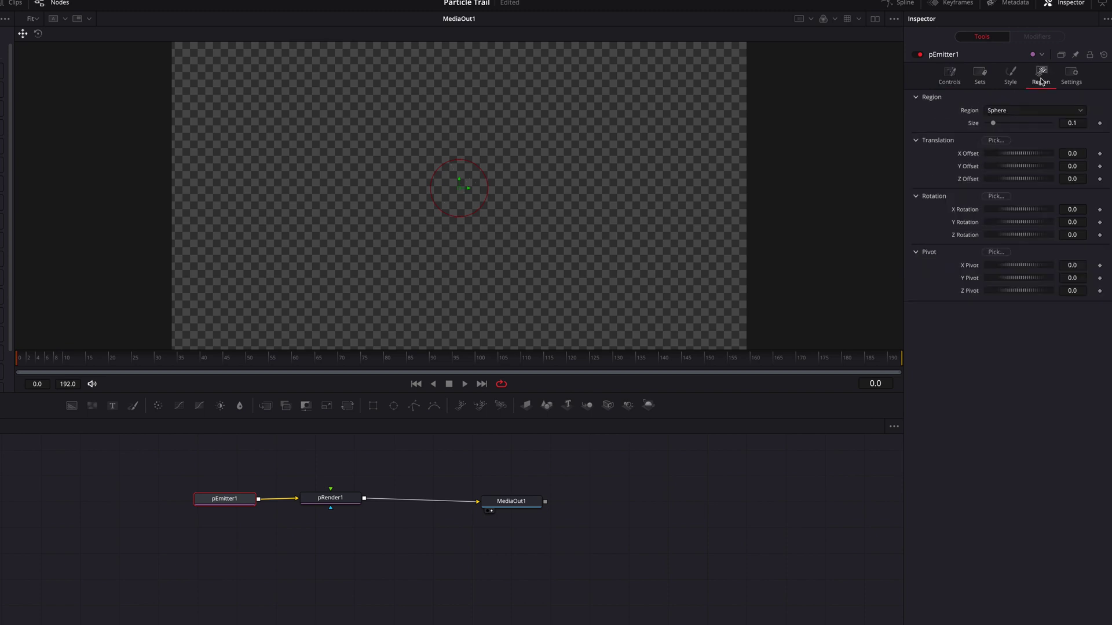
{"action": "left_click", "coordinate": [1025, 109]}
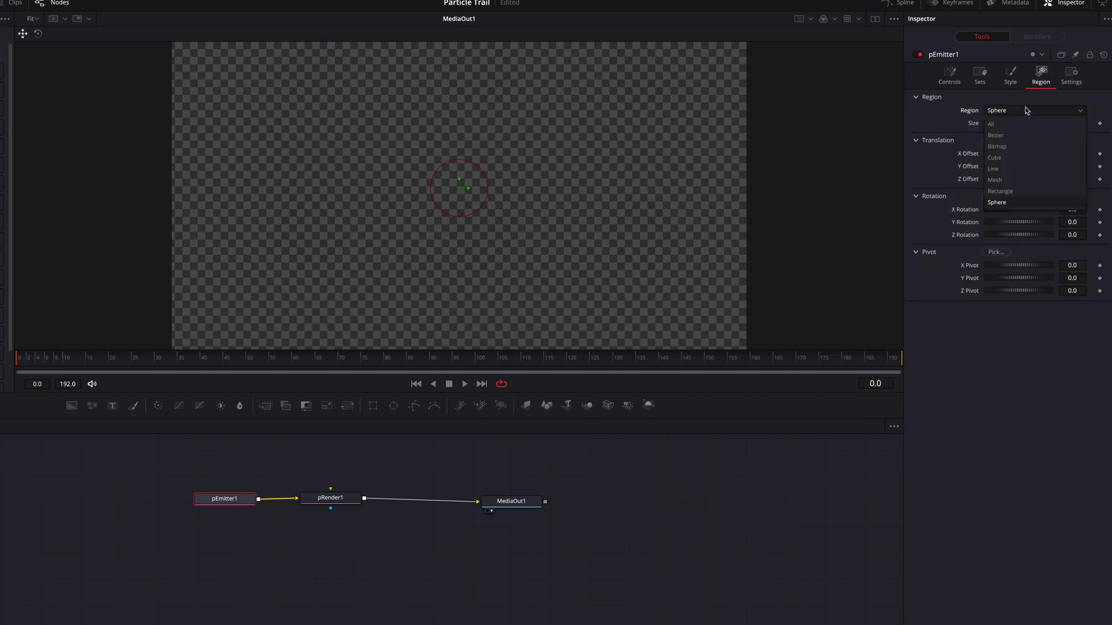
{"action": "left_click", "coordinate": [1027, 148]}
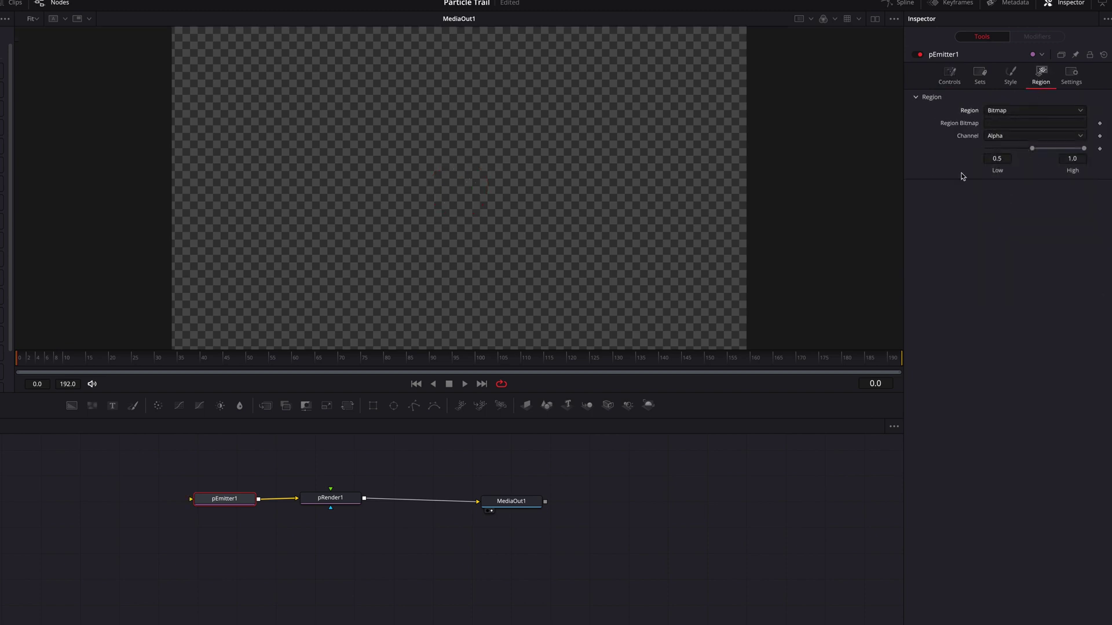
- Add a Background masked by an Ellipse and connect it as the region bitmap of pEmitter1
{"action": "left_click_drag", "start_coordinate": [394, 406], "coordinate": [94, 497]}
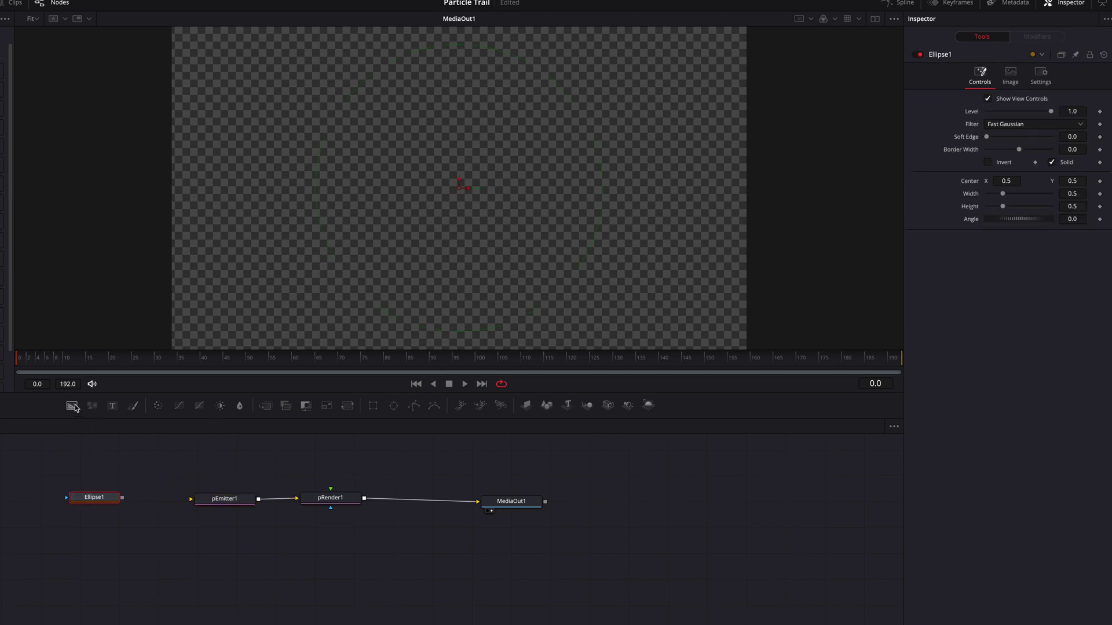
{"action": "left_click_drag", "start_coordinate": [70, 405], "coordinate": [132, 502]}
{"action": "left_click_drag", "start_coordinate": [157, 502], "coordinate": [147, 503]}
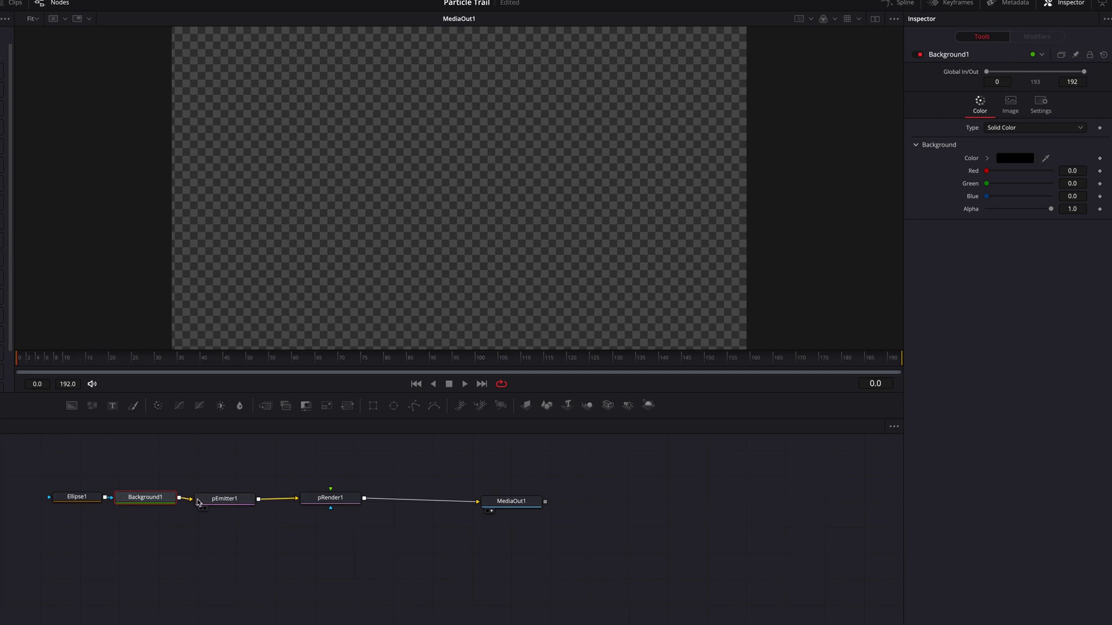
{"action": "left_click_drag", "start_coordinate": [63, 496], "coordinate": [51, 496]}
{"action": "left_click_drag", "start_coordinate": [156, 500], "coordinate": [153, 500]}
- Display Background1 in the viewer and set its color to white
{"action": "key", "text": "2"}
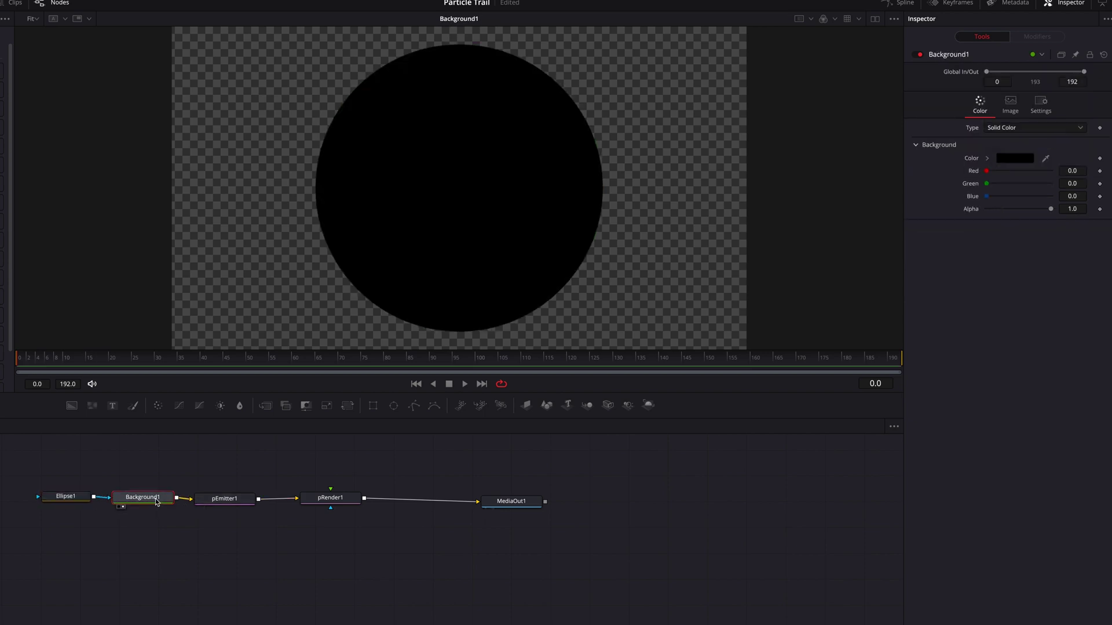
{"action": "left_click", "coordinate": [987, 158]}
{"action": "left_click", "coordinate": [985, 167]}
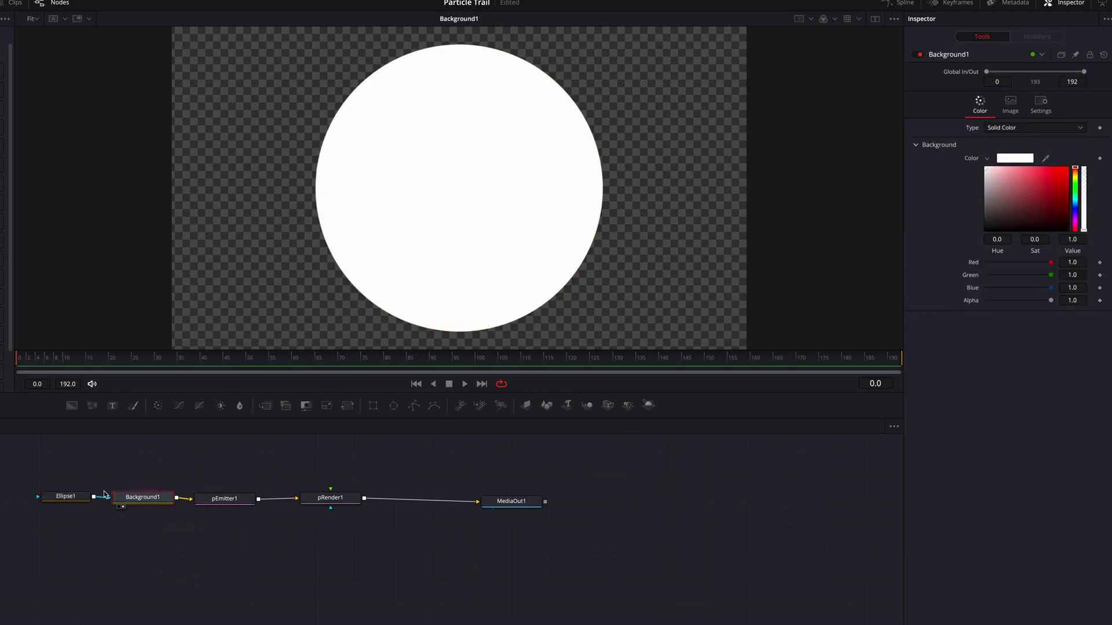
- Shrink Ellipse1 to about 0.38 wide and high and turn it into a non-solid ring with border width 0.0021
{"action": "left_click", "coordinate": [79, 497]}
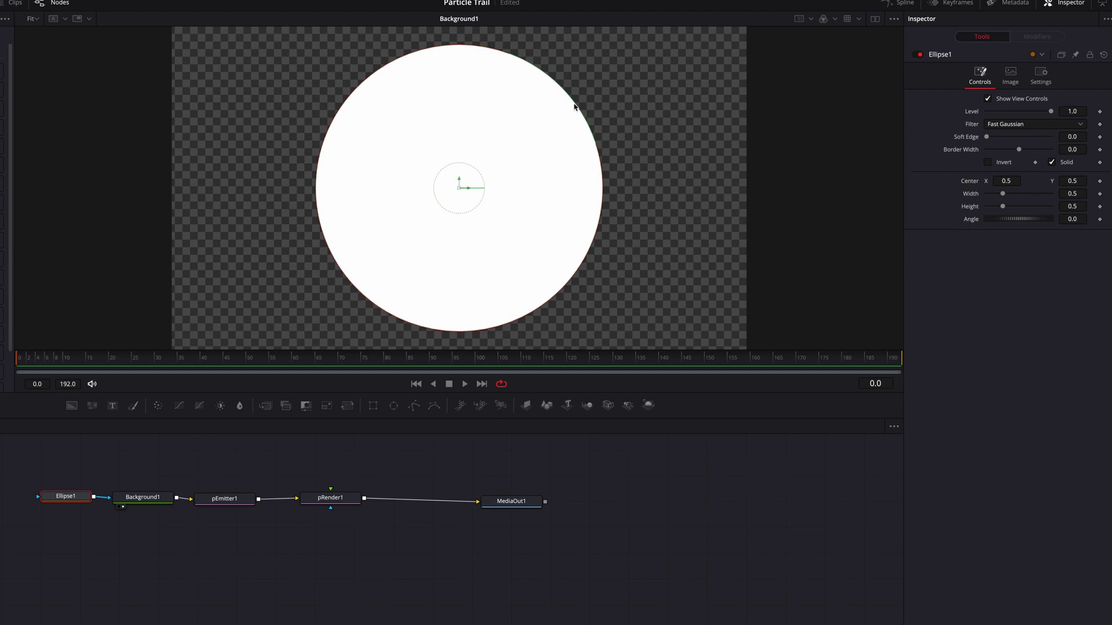
{"action": "left_click_drag", "start_coordinate": [578, 104], "coordinate": [544, 112]}
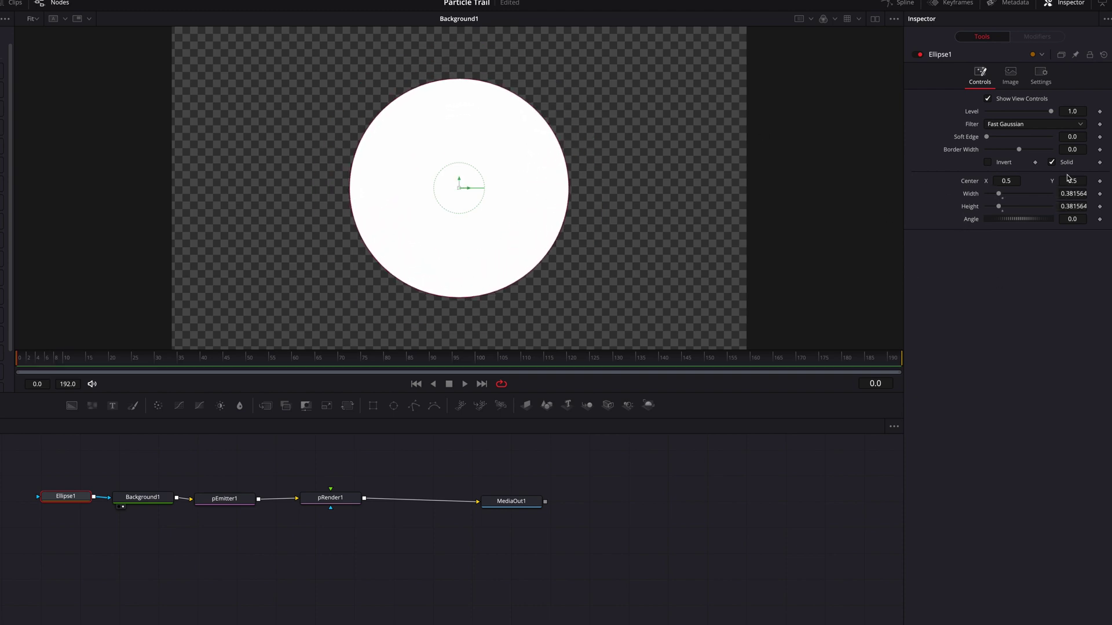
{"action": "left_click", "coordinate": [1052, 163]}
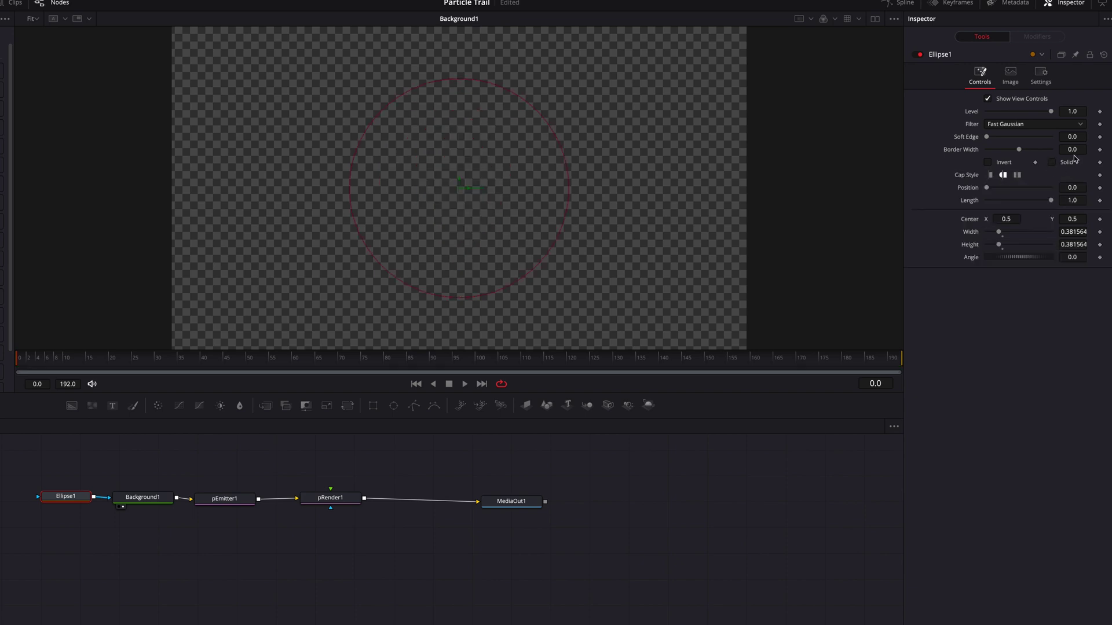
{"action": "left_click_drag", "start_coordinate": [1074, 151], "coordinate": [1086, 151]}
- Display MediaOut1 in the viewer and set the particle style of pEmitter1 to Bitmap
{"action": "left_click", "coordinate": [228, 499]}
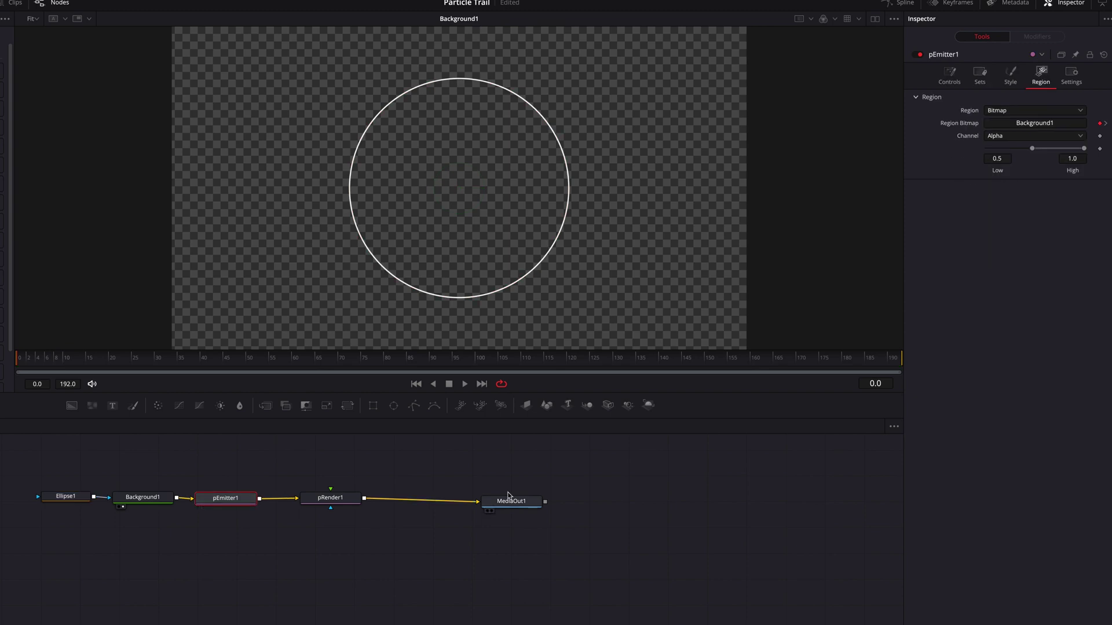
{"action": "left_click", "coordinate": [508, 504]}
{"action": "key", "text": "1"}
{"action": "left_click", "coordinate": [237, 502]}
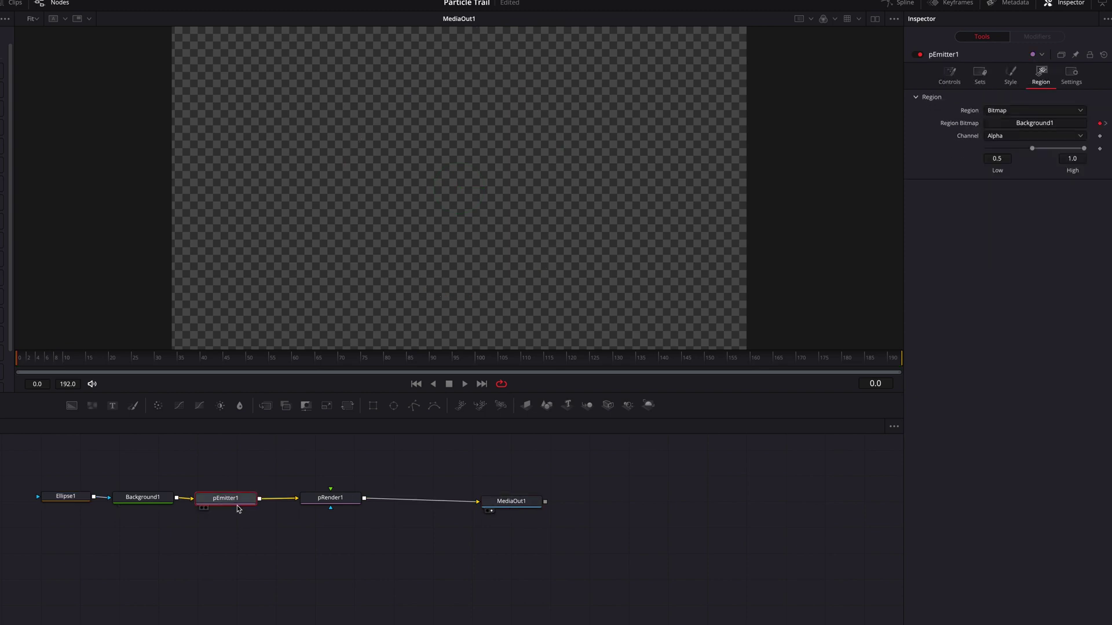
{"action": "left_click", "coordinate": [1011, 76]}
{"action": "left_click", "coordinate": [1013, 111]}
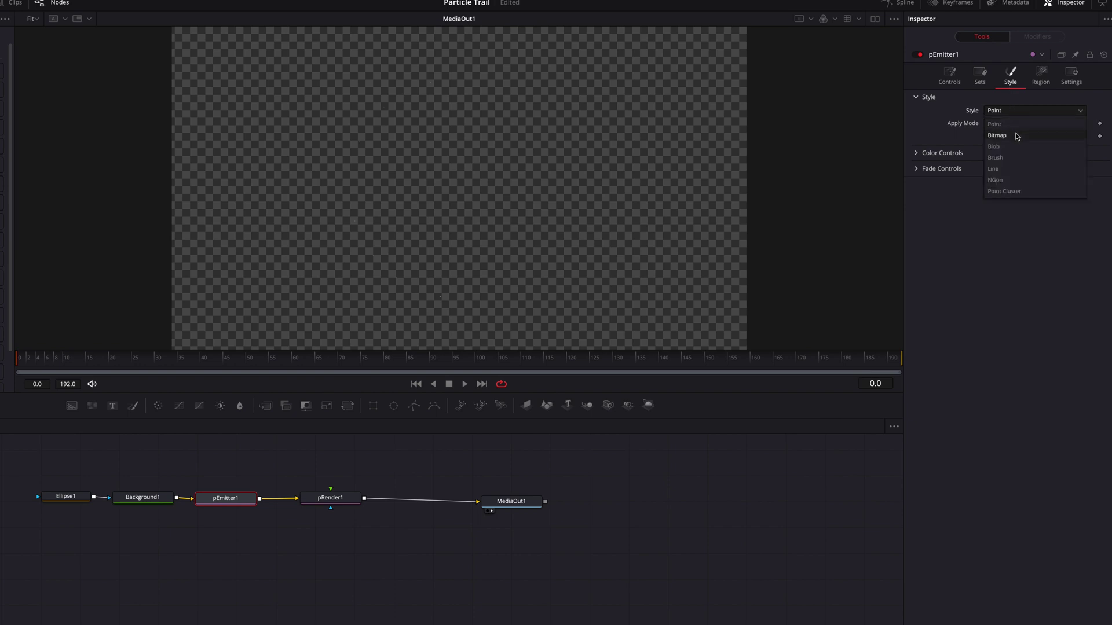
{"action": "left_click", "coordinate": [1017, 137]}
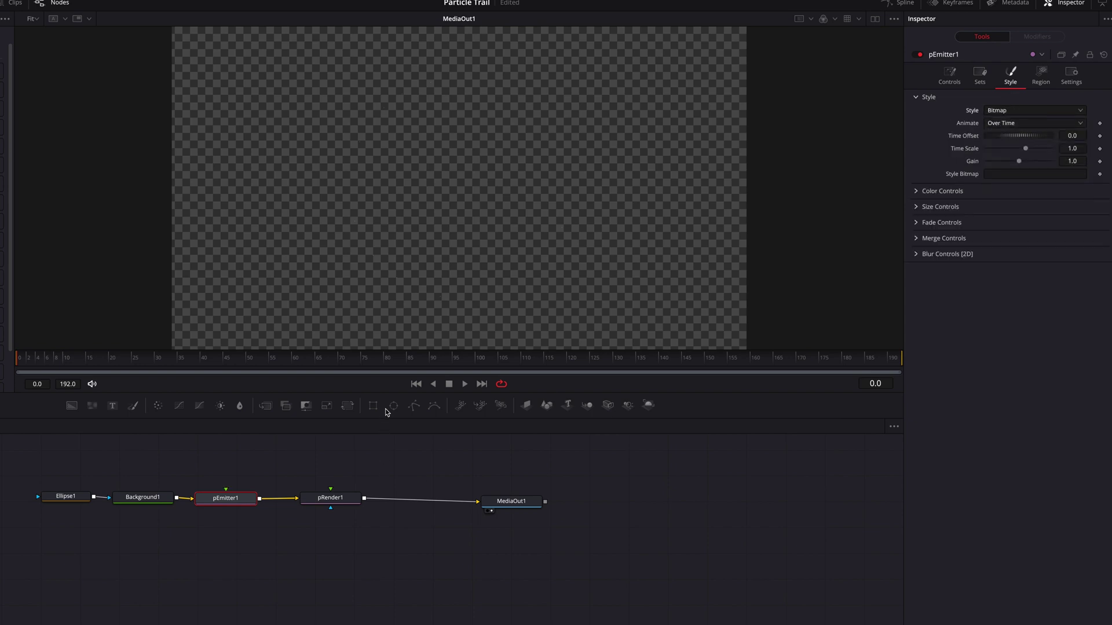
- Add a second Background masked by a new Ellipse above pEmitter1 and set its color to white
{"action": "left_click_drag", "start_coordinate": [72, 407], "coordinate": [225, 468]}
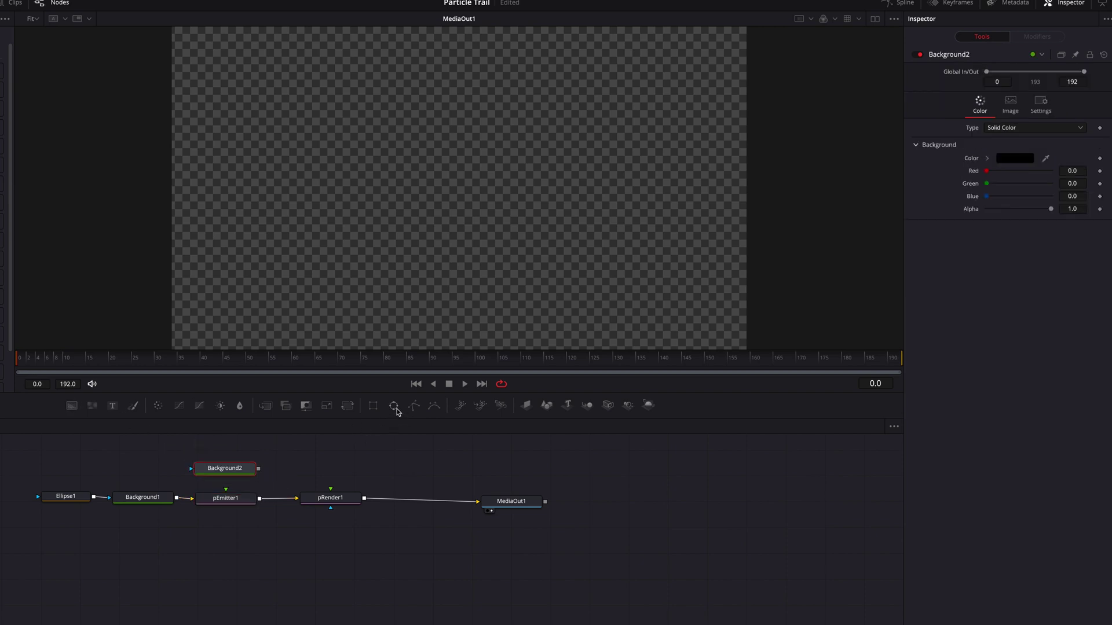
{"action": "left_click_drag", "start_coordinate": [397, 411], "coordinate": [241, 484]}
{"action": "left_click", "coordinate": [242, 485]}
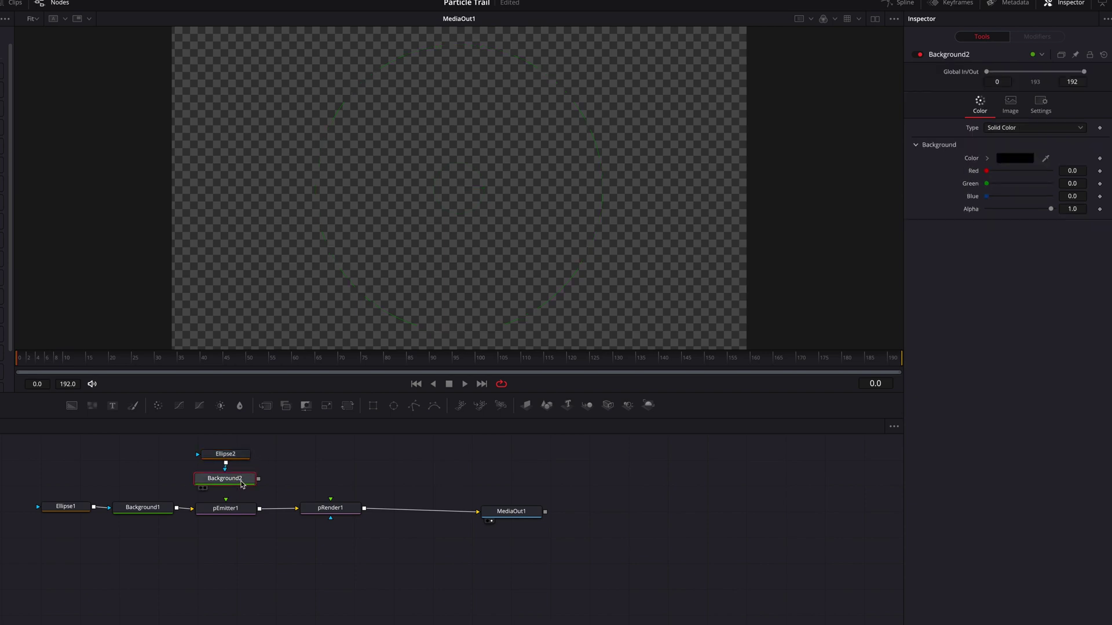
{"action": "key", "text": "1"}
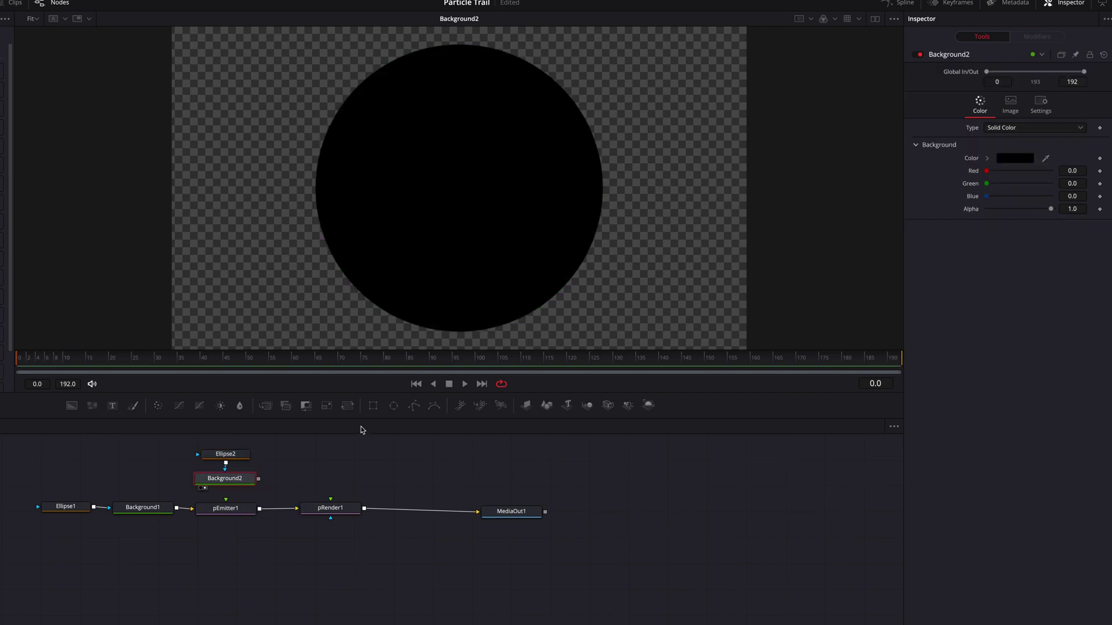
{"action": "left_click", "coordinate": [986, 158]}
{"action": "left_click_drag", "start_coordinate": [998, 171], "coordinate": [927, 135]}
- Shrink Ellipse2 to a small dot and connect Background2 as the style bitmap of pEmitter1, previewed through MediaOut1
{"action": "left_click", "coordinate": [226, 455]}
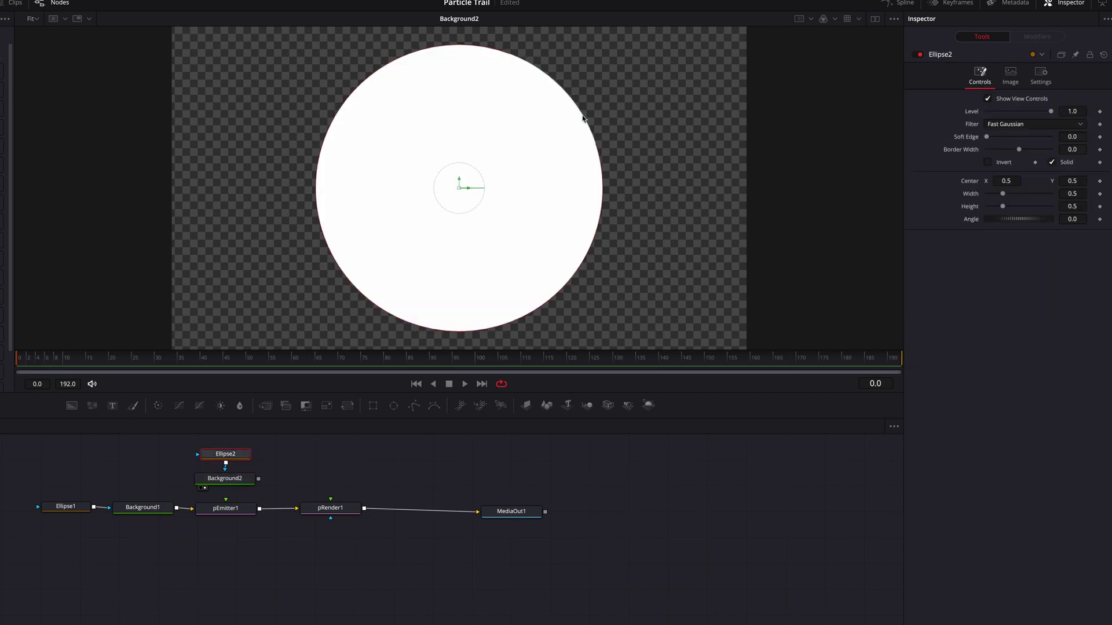
{"action": "left_click_drag", "start_coordinate": [582, 113], "coordinate": [466, 190]}
{"action": "left_click_drag", "start_coordinate": [259, 480], "coordinate": [224, 510]}
{"action": "left_click", "coordinate": [522, 513]}
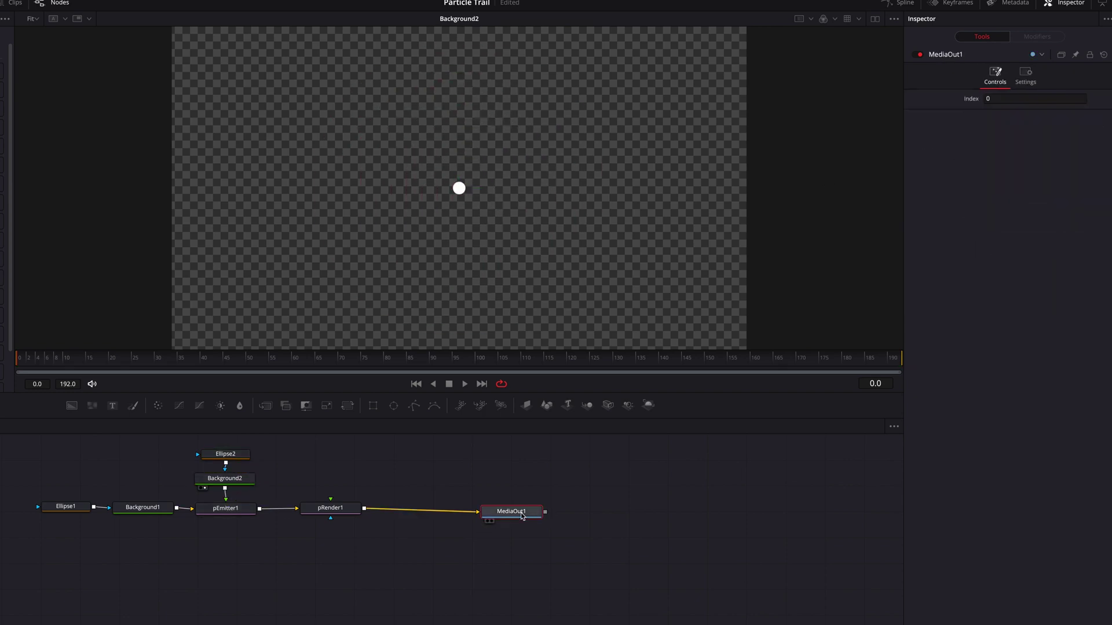
{"action": "key", "text": "2"}
{"action": "left_click", "coordinate": [241, 512]}
- Display Background1 in the viewer and shorten the Ellipse1 stroke length to about 0.102
{"action": "left_click", "coordinate": [66, 507]}
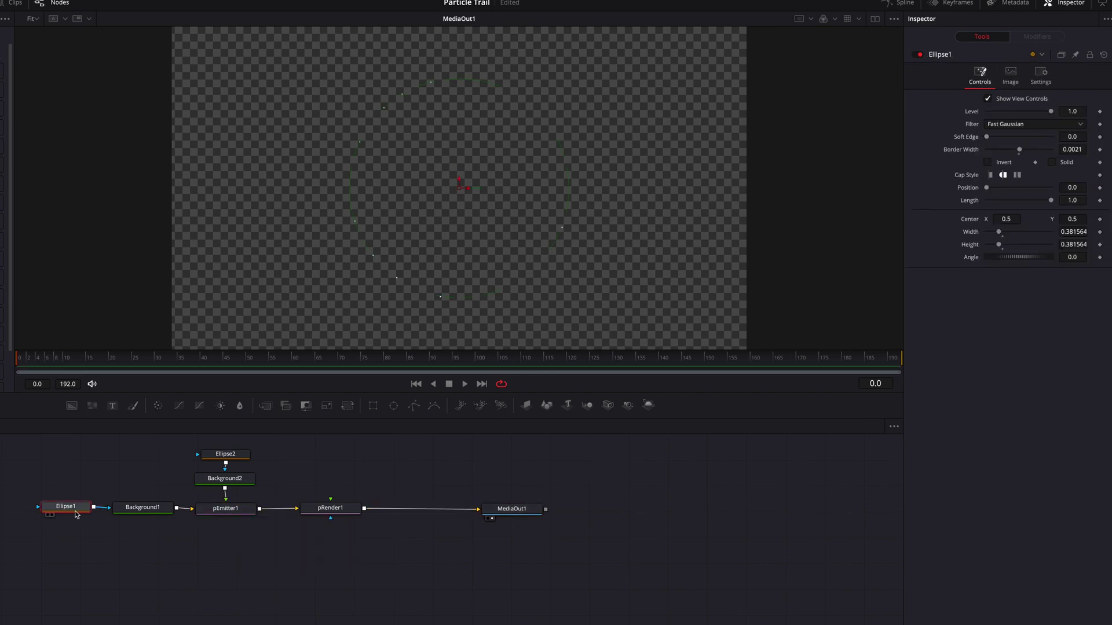
{"action": "left_click", "coordinate": [120, 516]}
{"action": "left_click_drag", "start_coordinate": [1053, 202], "coordinate": [996, 202]}
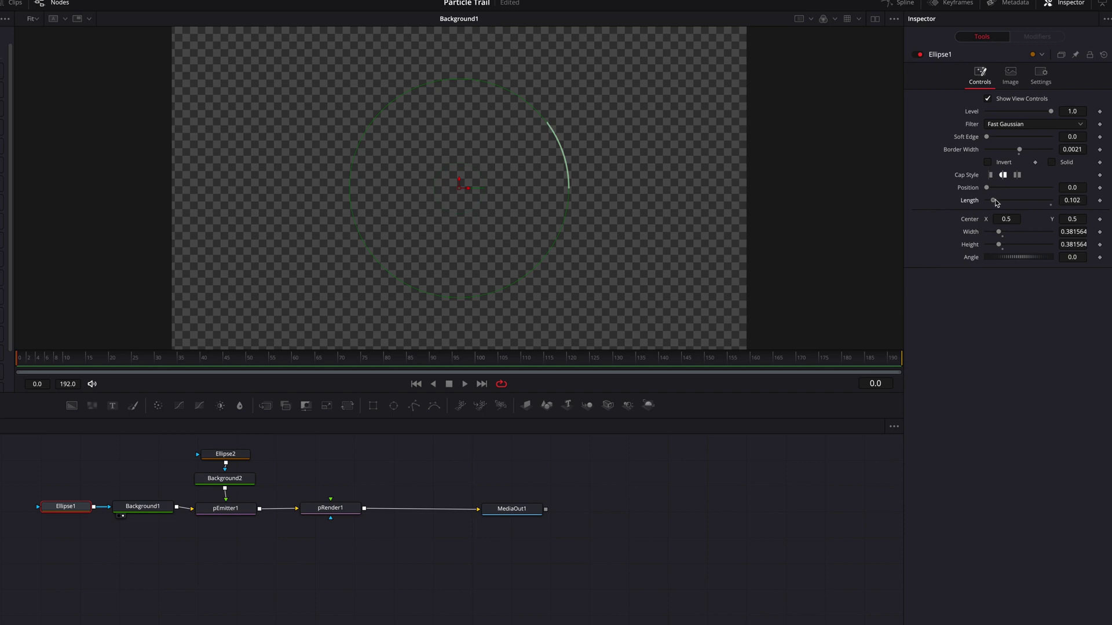
- Keyframe the Ellipse1 position from 0.0 at frame 0 to 2.5 at frame 192
{"action": "left_click", "coordinate": [1099, 187]}
{"action": "left_click_drag", "start_coordinate": [683, 362], "coordinate": [901, 363]}
{"action": "left_click", "coordinate": [1086, 190]}
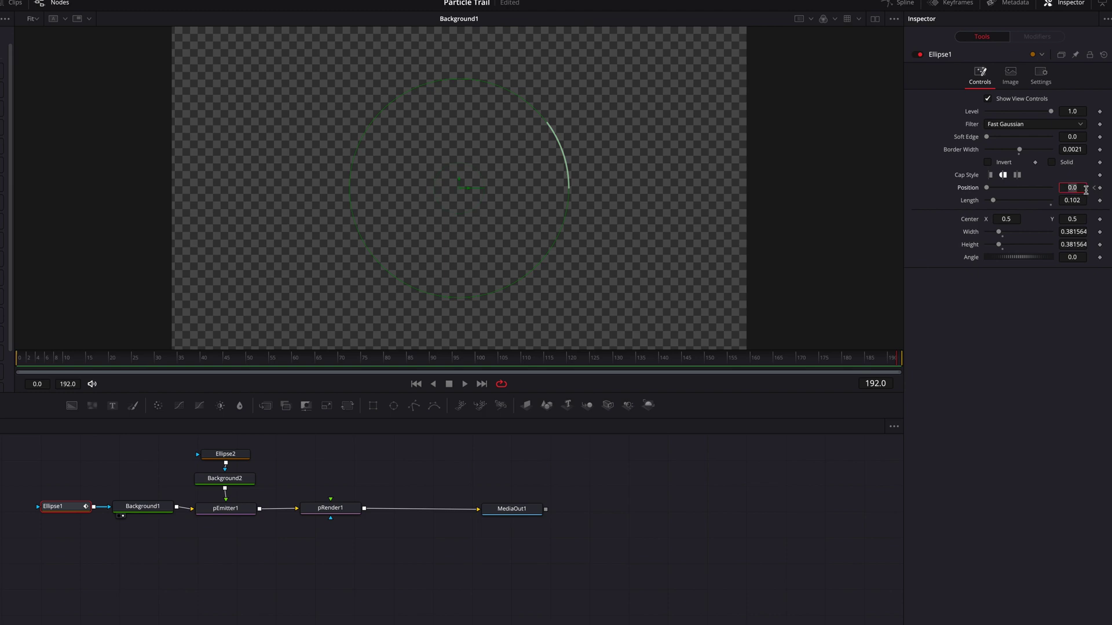
{"action": "type", "text": "2.5"}
{"action": "key", "text": "Tab"}
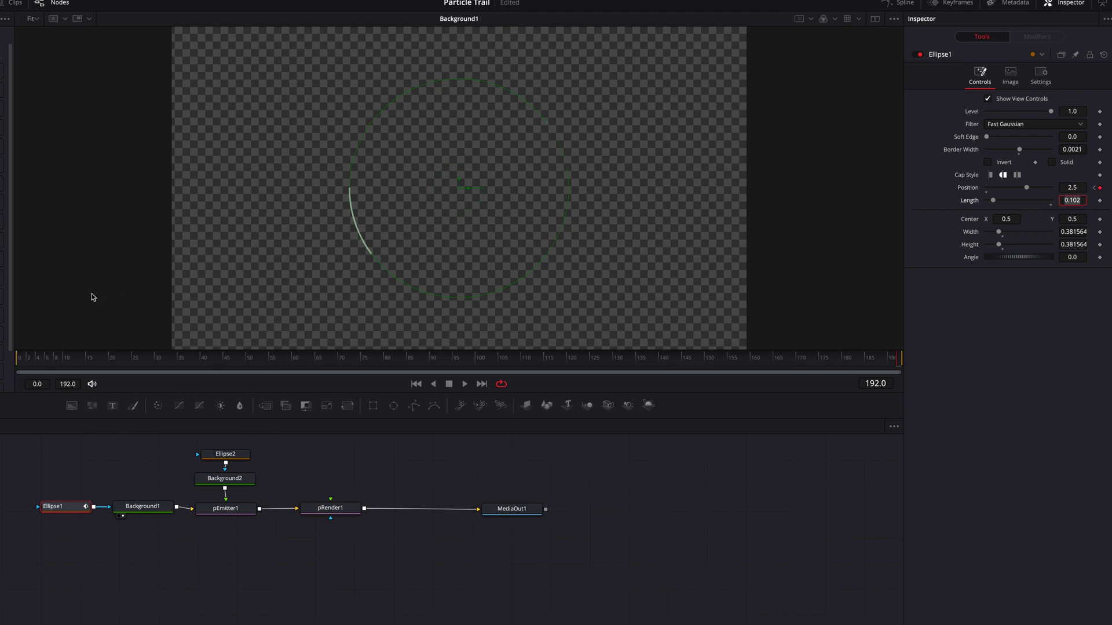
- Play back the arc's animation from the first frame to check its motion around the circle
{"action": "left_click_drag", "start_coordinate": [29, 362], "coordinate": [2, 355]}
{"action": "key", "text": "space"}
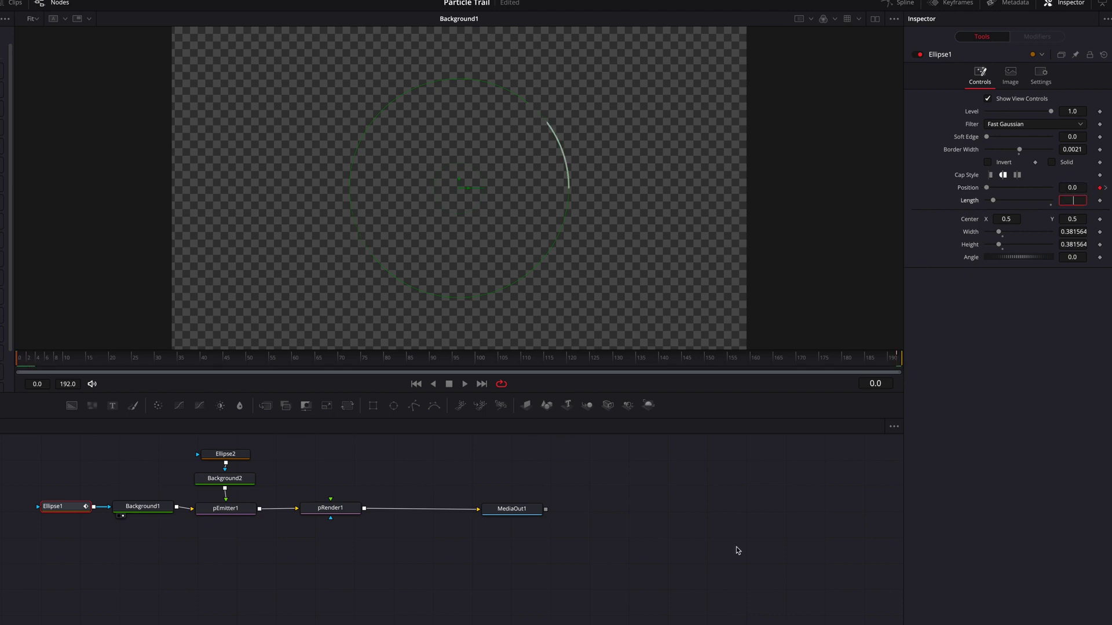
{"action": "left_click", "coordinate": [707, 533]}
{"action": "key", "text": "space"}
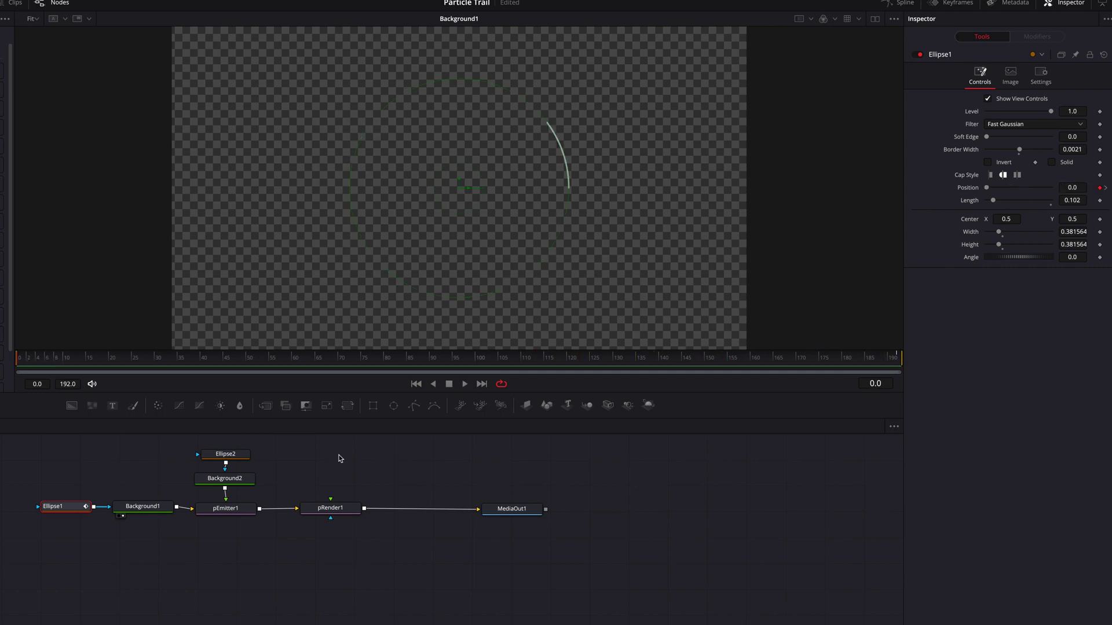
- Viewing MediaOut1, set pEmitter1's number to 100 with variance 38.3, lifespan to 60 with variance 34.5, and temporal distribution to Randomly distributed
{"action": "left_click", "coordinate": [339, 458]}
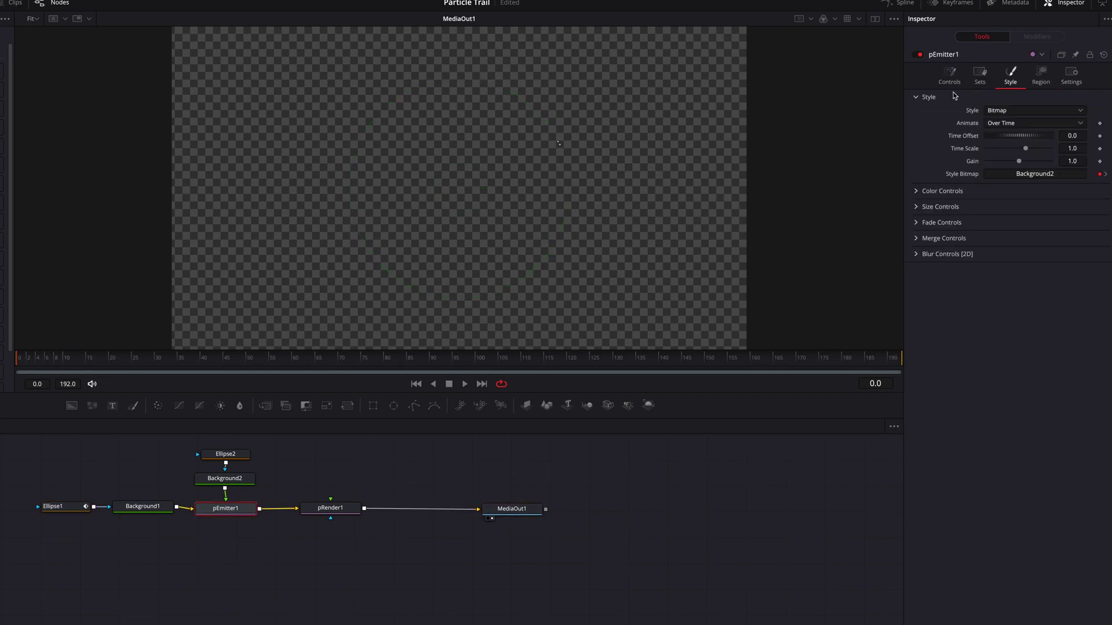
{"action": "left_click", "coordinate": [950, 75]}
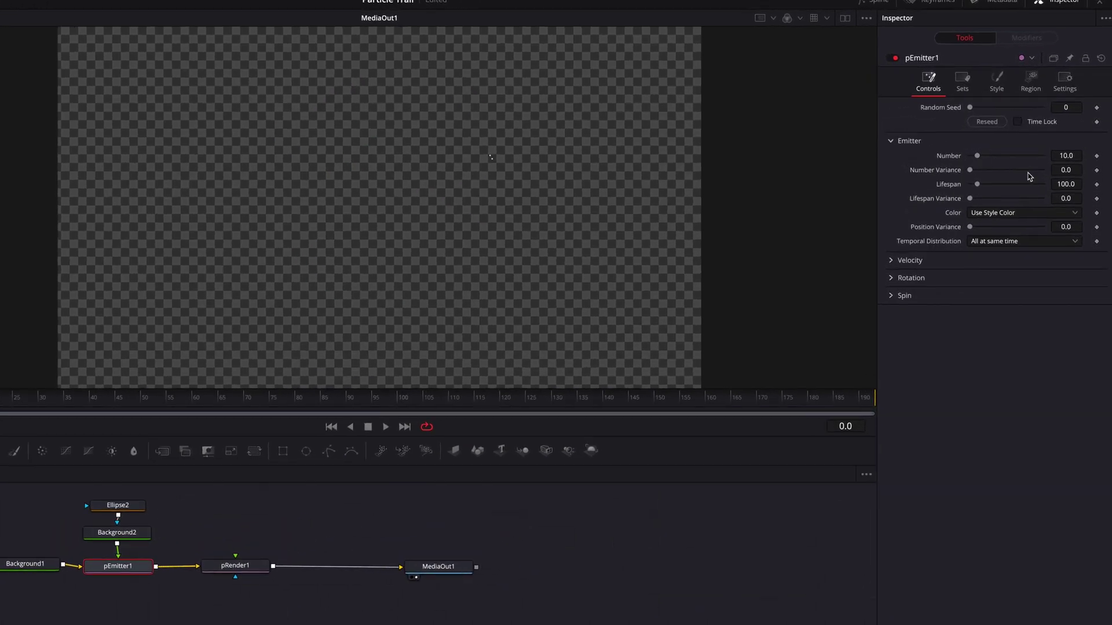
{"action": "left_click_drag", "start_coordinate": [977, 157], "coordinate": [1054, 168]}
{"action": "left_click_drag", "start_coordinate": [970, 170], "coordinate": [991, 170]}
{"action": "left_click_drag", "start_coordinate": [1065, 184], "coordinate": [1055, 185]}
{"action": "left_click_drag", "start_coordinate": [1066, 198], "coordinate": [1084, 198]}
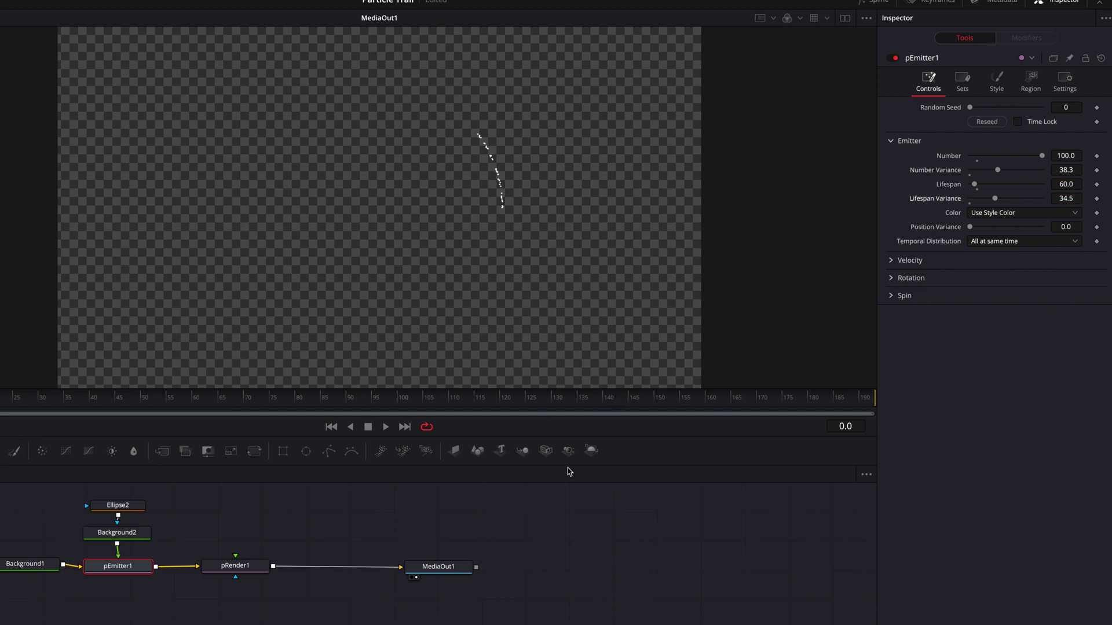
{"action": "left_click", "coordinate": [1045, 242]}
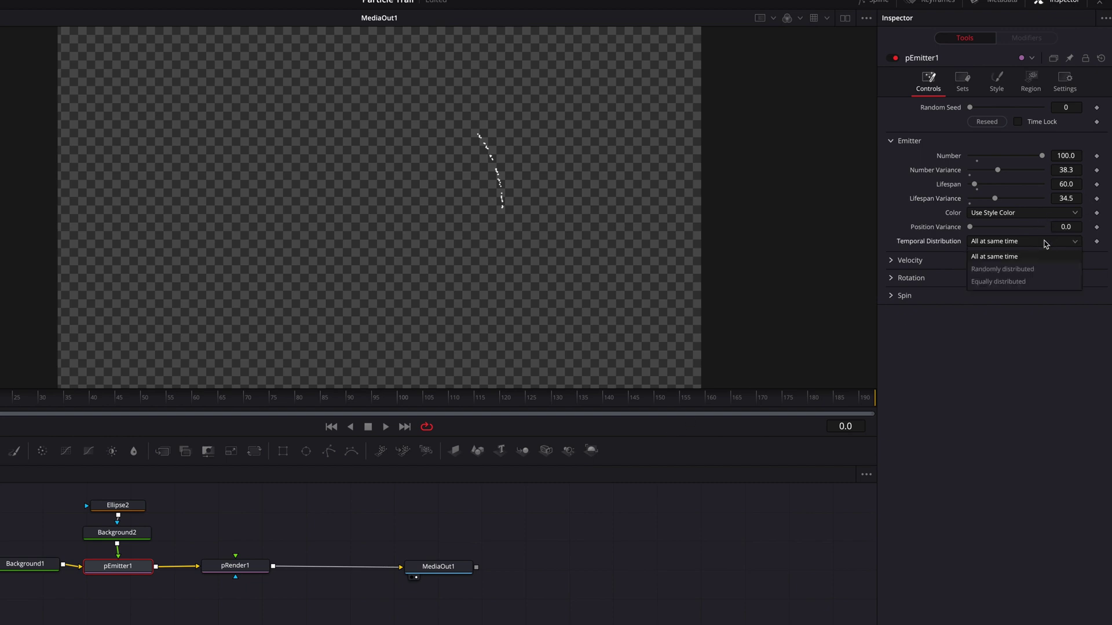
{"action": "left_click", "coordinate": [1048, 268]}
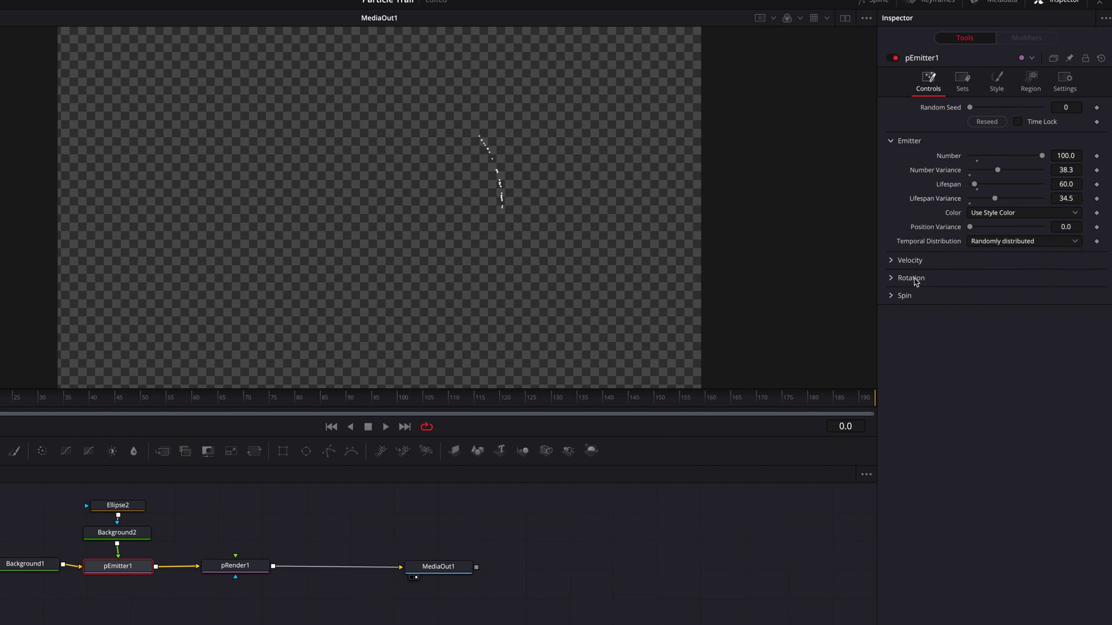
- Set pEmitter1's velocity to 0.005 and its velocity variance to 0.02
{"action": "left_click", "coordinate": [895, 262]}
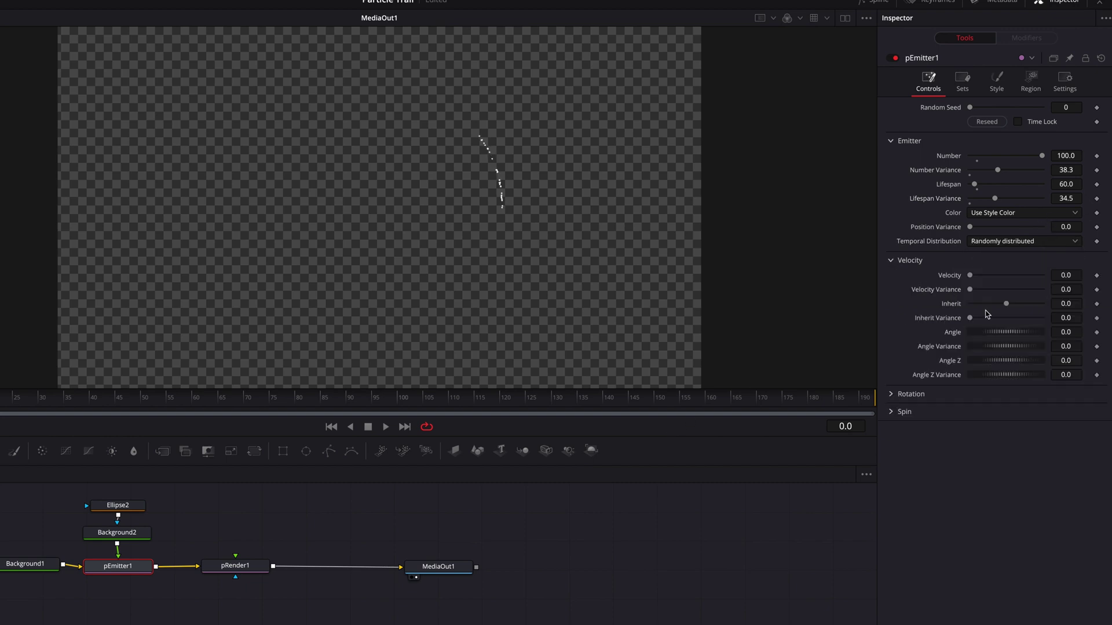
{"action": "left_click", "coordinate": [1063, 278]}
{"action": "type", "text": "0.012"}
{"action": "key", "text": "Return"}
{"action": "left_click_drag", "start_coordinate": [1063, 278], "coordinate": [1067, 278]}
{"action": "left_click", "coordinate": [1067, 290]}
{"action": "type", "text": "0.02"}
{"action": "key", "text": "Return"}
- Set pEmitter1's angle to -65.8 and angle variance to 407, play back the trail, and return to frame 0
{"action": "left_click", "coordinate": [1068, 332]}
{"action": "type", "text": "-44.1"}
{"action": "key", "text": "Return"}
{"action": "left_click_drag", "start_coordinate": [1067, 332], "coordinate": [1063, 332]}
{"action": "left_click_drag", "start_coordinate": [989, 353], "coordinate": [1082, 348]}
{"action": "key", "text": "space"}
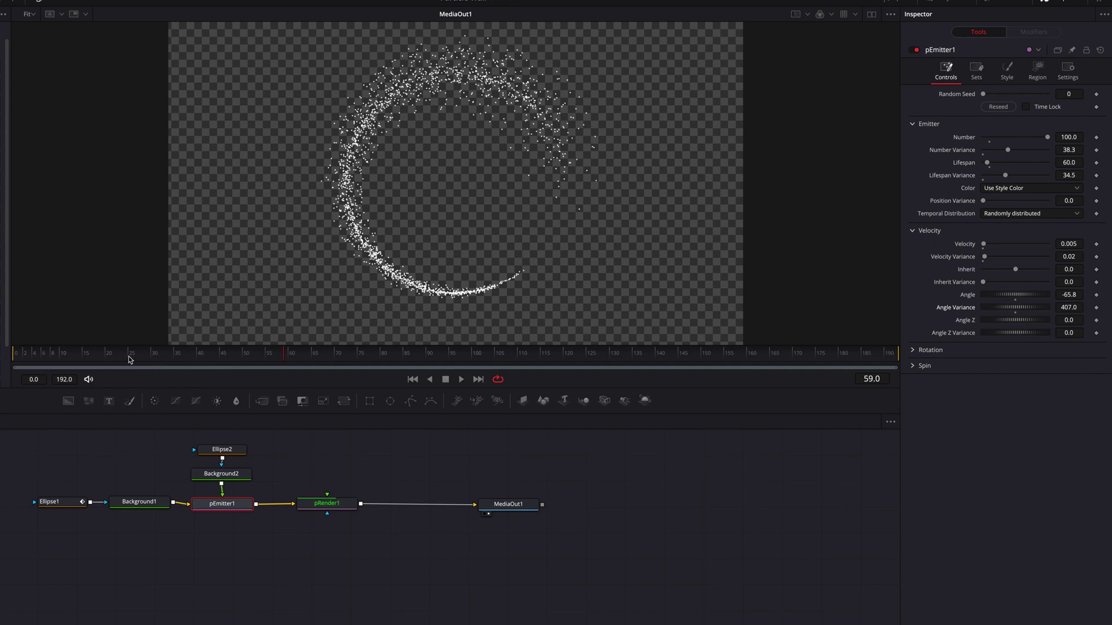
{"action": "left_click_drag", "start_coordinate": [58, 356], "coordinate": [17, 360]}
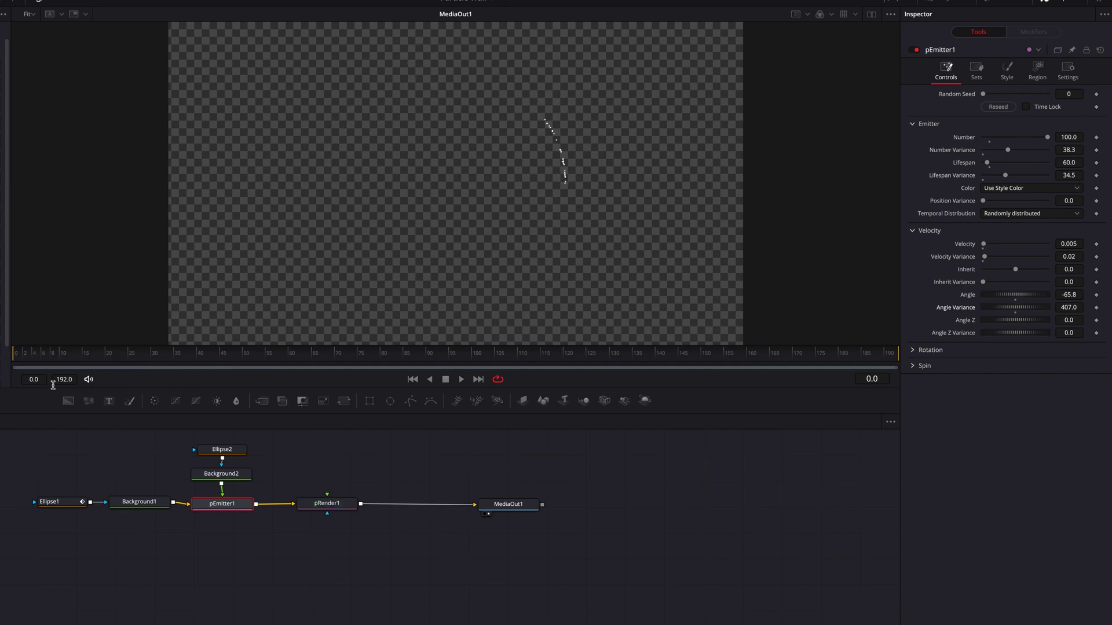
- Set pEmitter1's particle size to 0.0801 and size variance to 0.2598, playing the trail to judge the sizes
{"action": "left_click", "coordinate": [1007, 71]}
{"action": "left_click", "coordinate": [915, 203]}
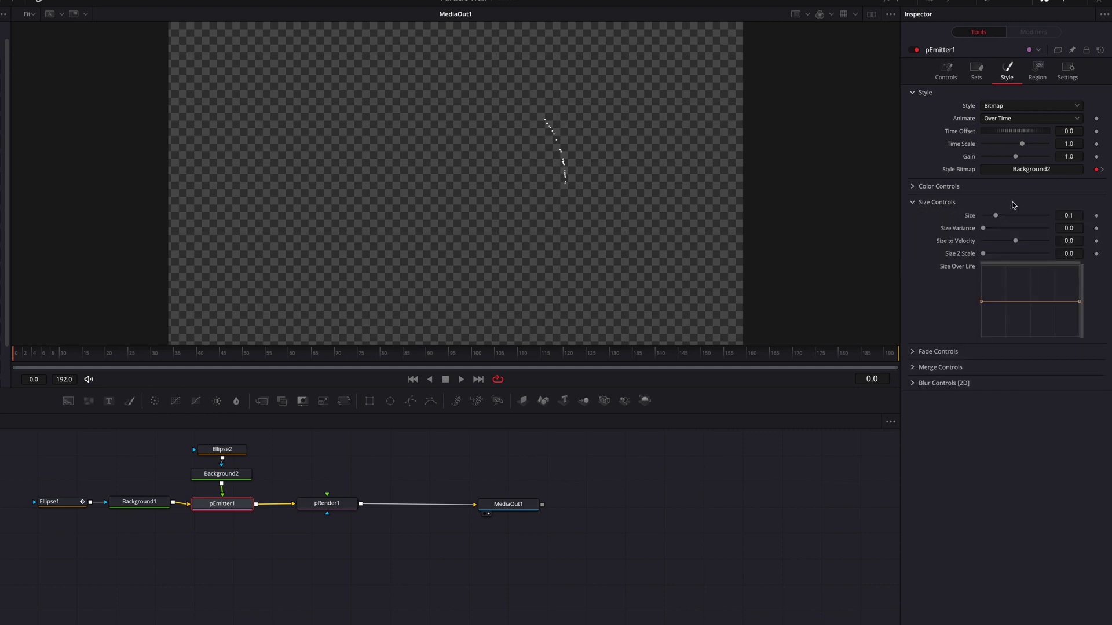
{"action": "left_click_drag", "start_coordinate": [996, 215], "coordinate": [994, 215]}
{"action": "left_click_drag", "start_coordinate": [1066, 215], "coordinate": [1030, 229]}
{"action": "key", "text": "space"}
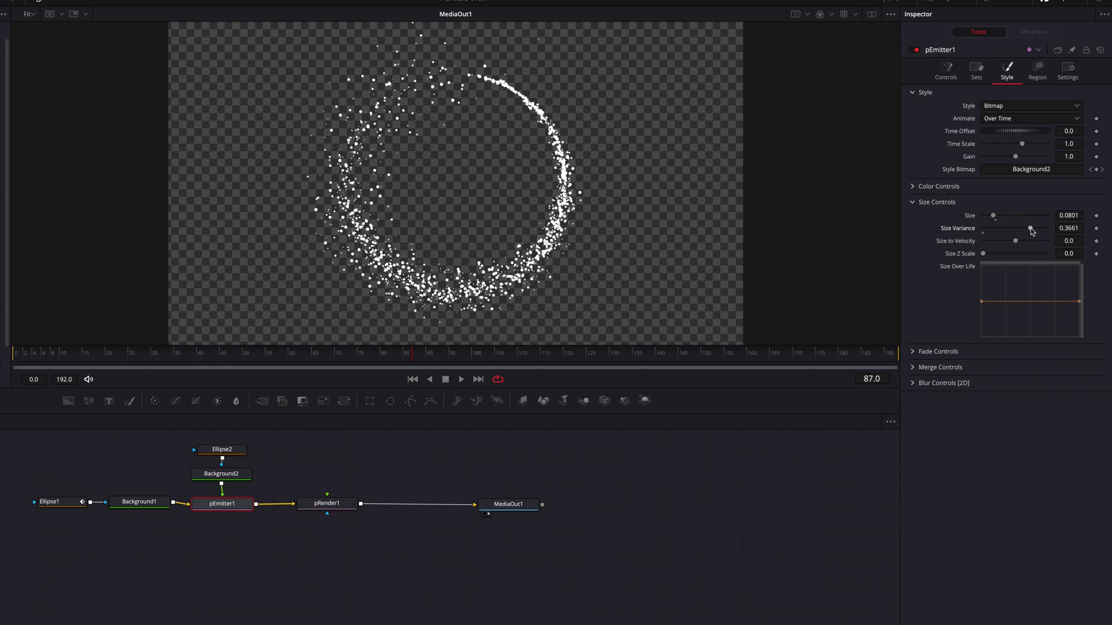
{"action": "left_click_drag", "start_coordinate": [1032, 232], "coordinate": [1019, 233]}
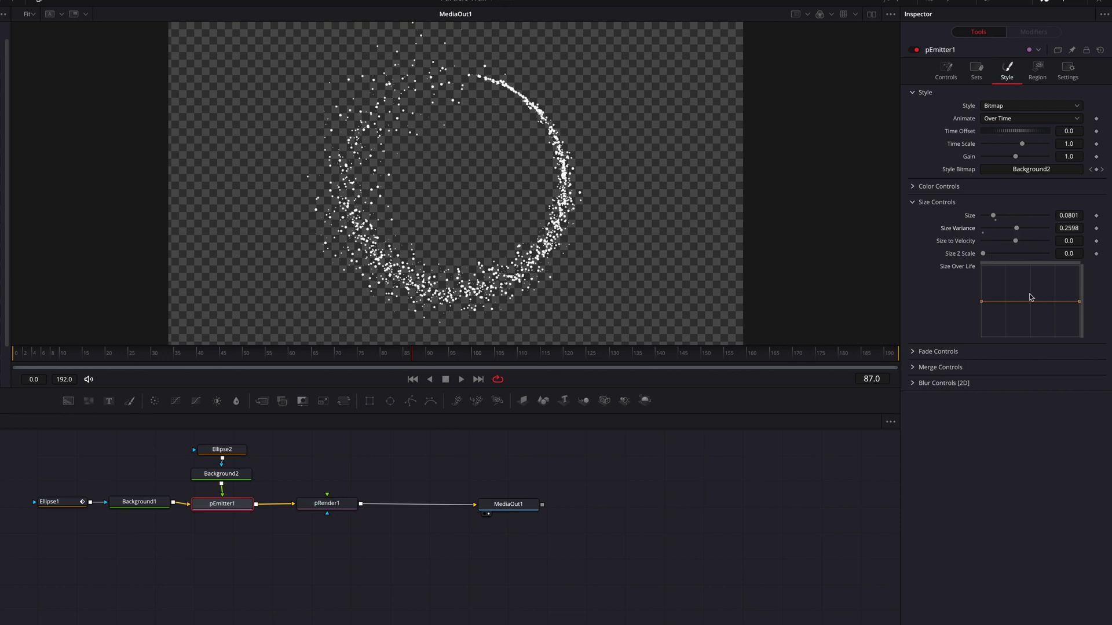
- Shape pEmitter1's size-over-life curve to rise quickly from near zero and keep growing toward the end, and reduce the size variance to 0.1142
{"action": "mouse_move", "coordinate": [981, 302]}
{"action": "left_mouse_down"}
{"action": "mouse_move", "coordinate": [983, 335]}
{"action": "mouse_move", "coordinate": [1000, 302]}
{"action": "left_mouse_up"}
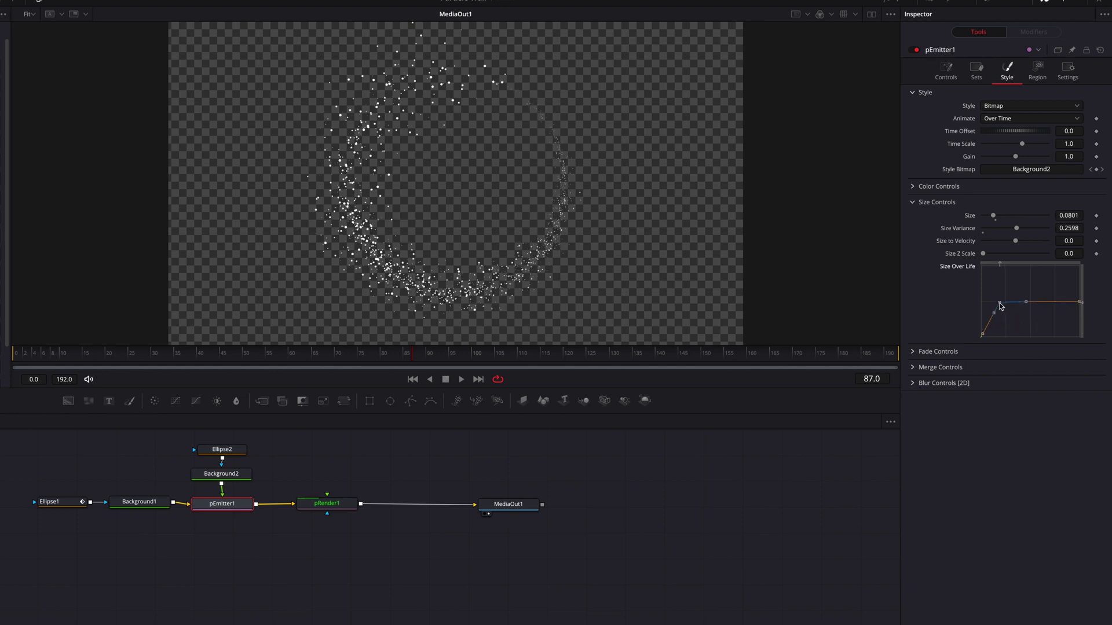
{"action": "left_click_drag", "start_coordinate": [1079, 302], "coordinate": [1078, 270]}
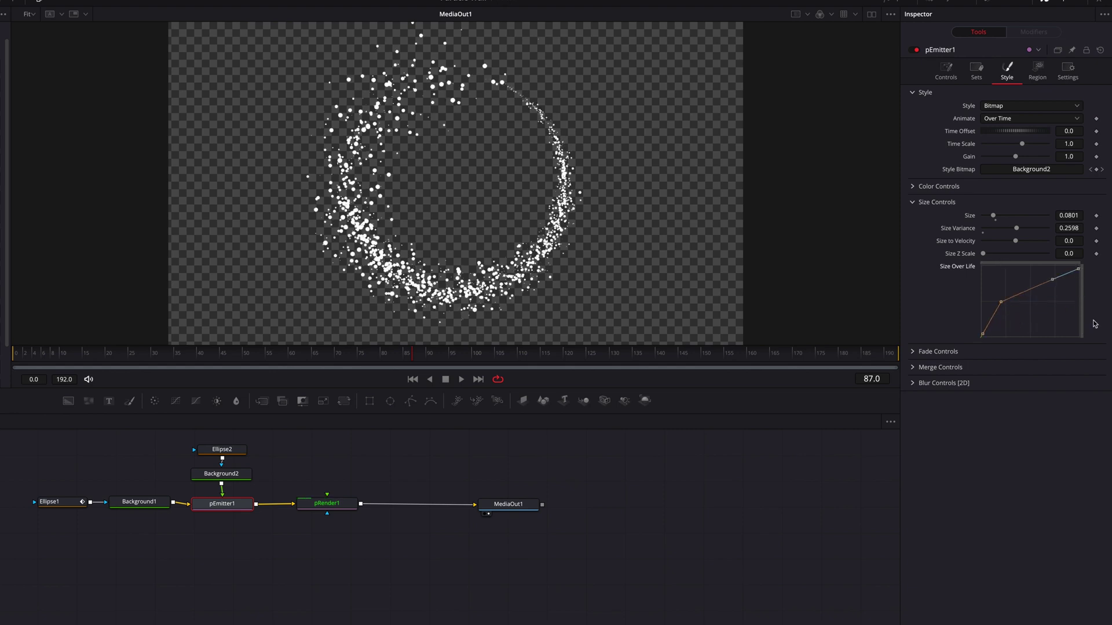
{"action": "left_click_drag", "start_coordinate": [1018, 231], "coordinate": [998, 234]}
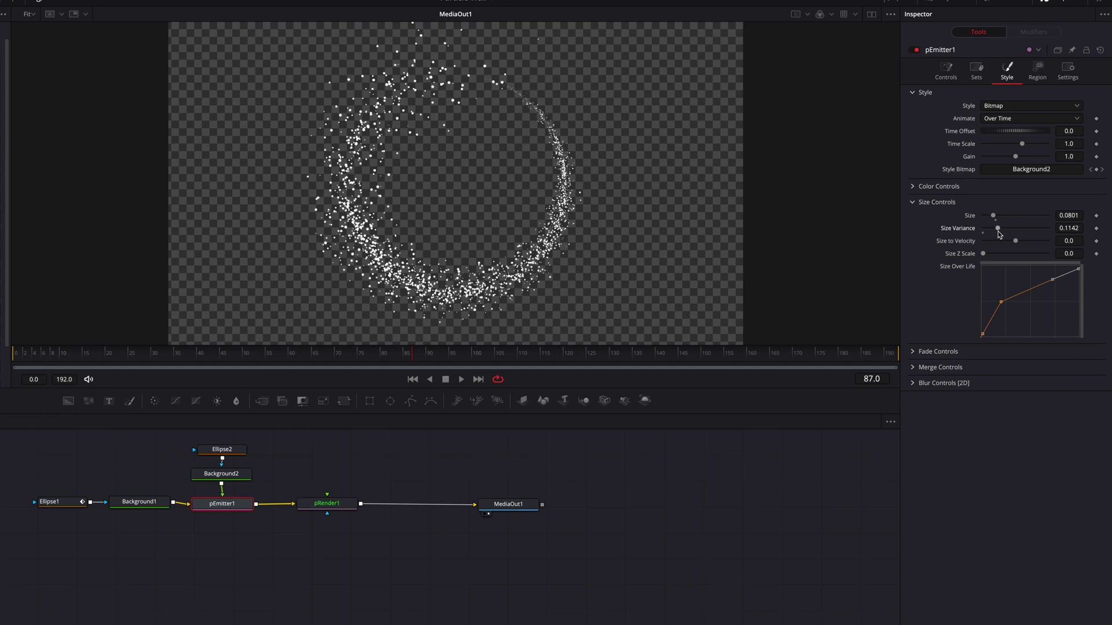
- Set pEmitter1's fade in to 0.122 and fade out to 0.244, adjust size variance to 0.1427, and return to frame 0
{"action": "left_click", "coordinate": [913, 353]}
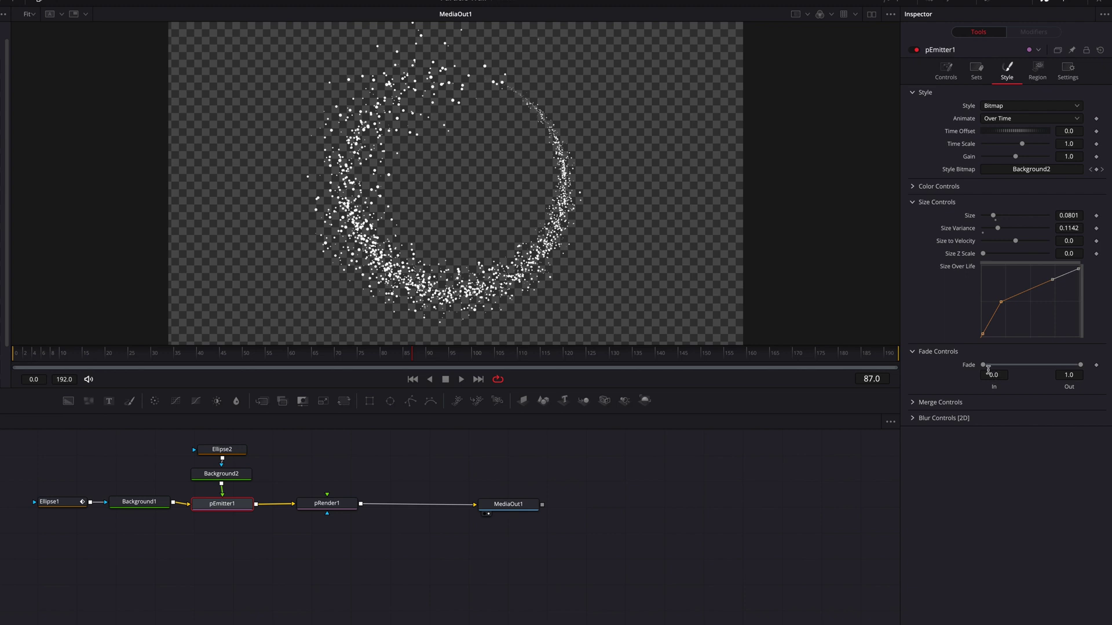
{"action": "left_click_drag", "start_coordinate": [988, 369], "coordinate": [999, 369]}
{"action": "left_click_drag", "start_coordinate": [1083, 368], "coordinate": [1010, 366]}
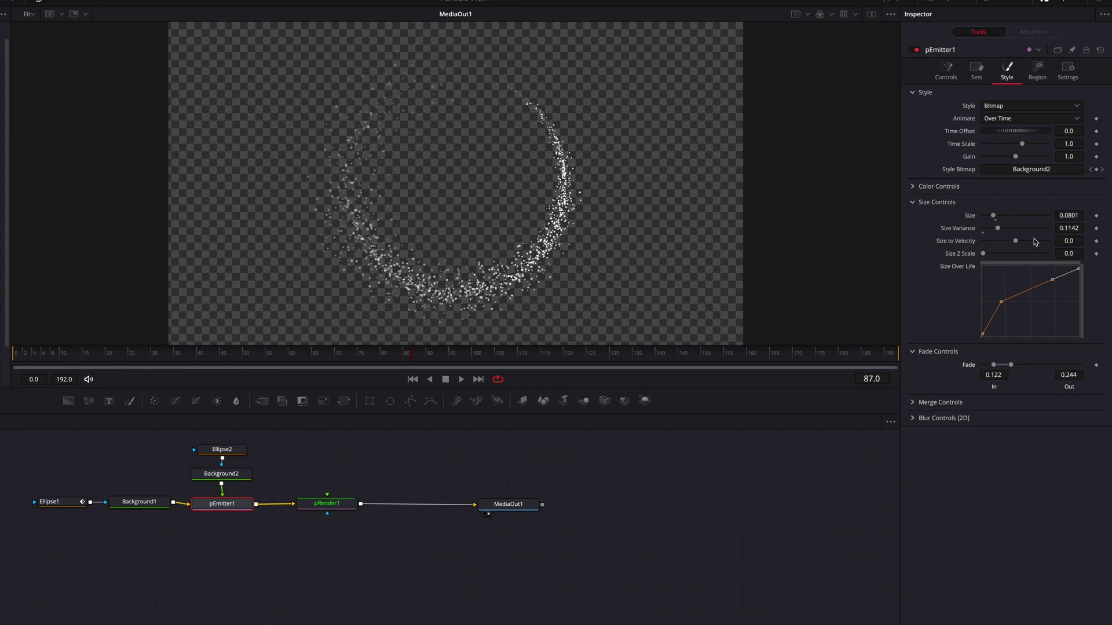
{"action": "mouse_move", "coordinate": [1064, 231]}
{"action": "left_mouse_down"}
{"action": "mouse_move", "coordinate": [1078, 231]}
{"action": "mouse_move", "coordinate": [1063, 241]}
{"action": "left_mouse_up"}
{"action": "left_click_drag", "start_coordinate": [357, 357], "coordinate": [13, 368]}
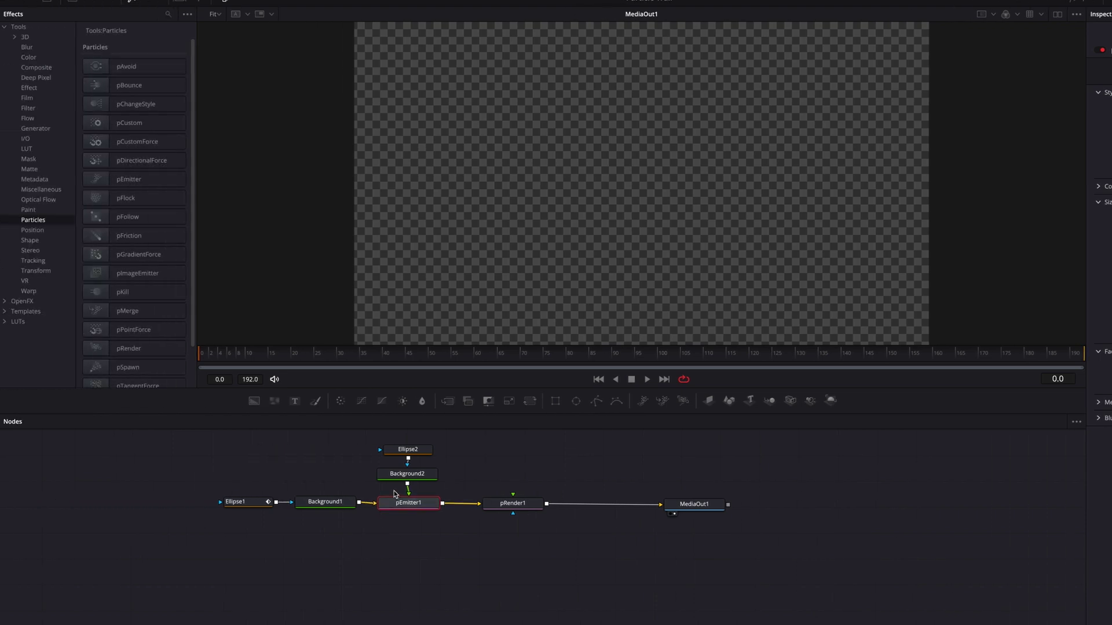
- Add a second pEmitter with its own pRender below the first pair, and merge its output with pRender1 before MediaOut1
{"action": "double_click", "coordinate": [142, 180]}
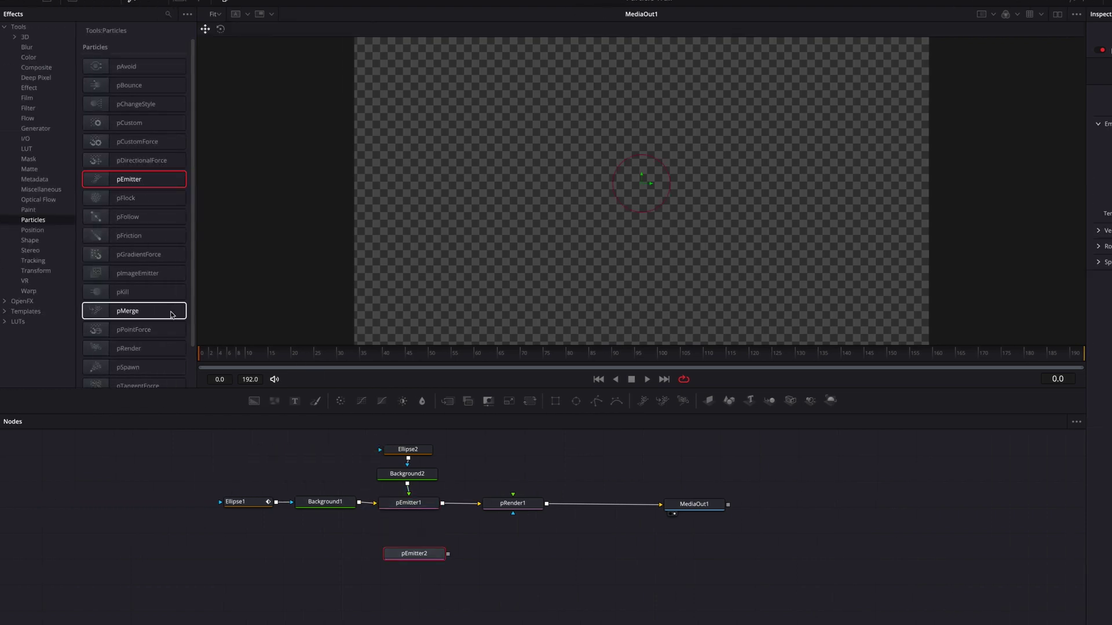
{"action": "double_click", "coordinate": [168, 349]}
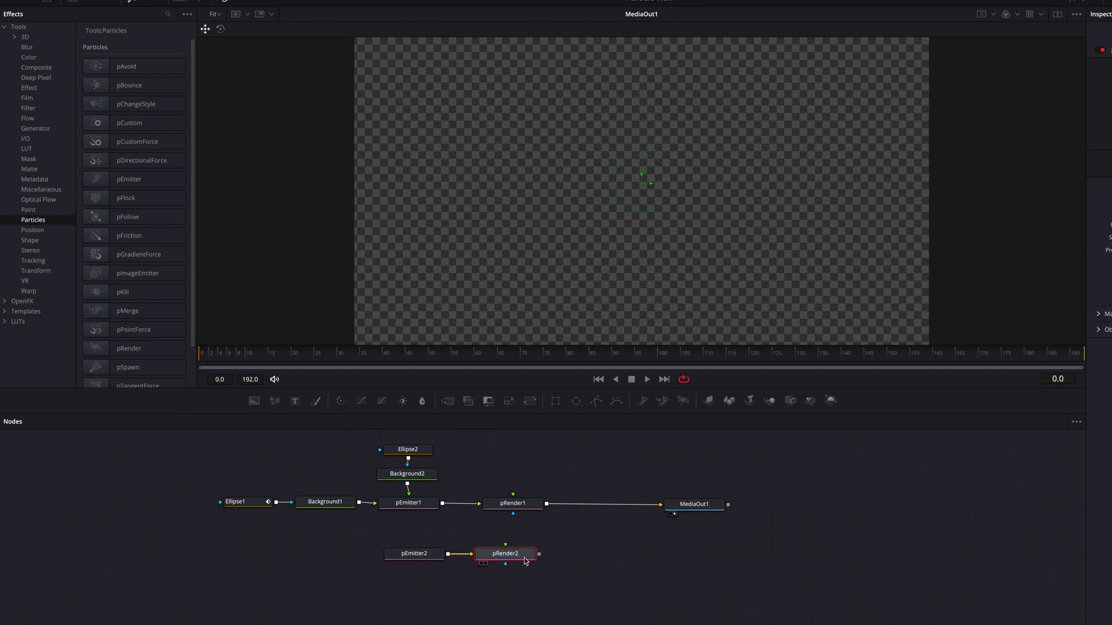
{"action": "left_click_drag", "start_coordinate": [561, 531], "coordinate": [661, 505]}
{"action": "left_click_drag", "start_coordinate": [599, 559], "coordinate": [620, 559]}
- Set pEmitter2's region to Bitmap and feed Background1 into it as the region bitmap
{"action": "left_click", "coordinate": [313, 554]}
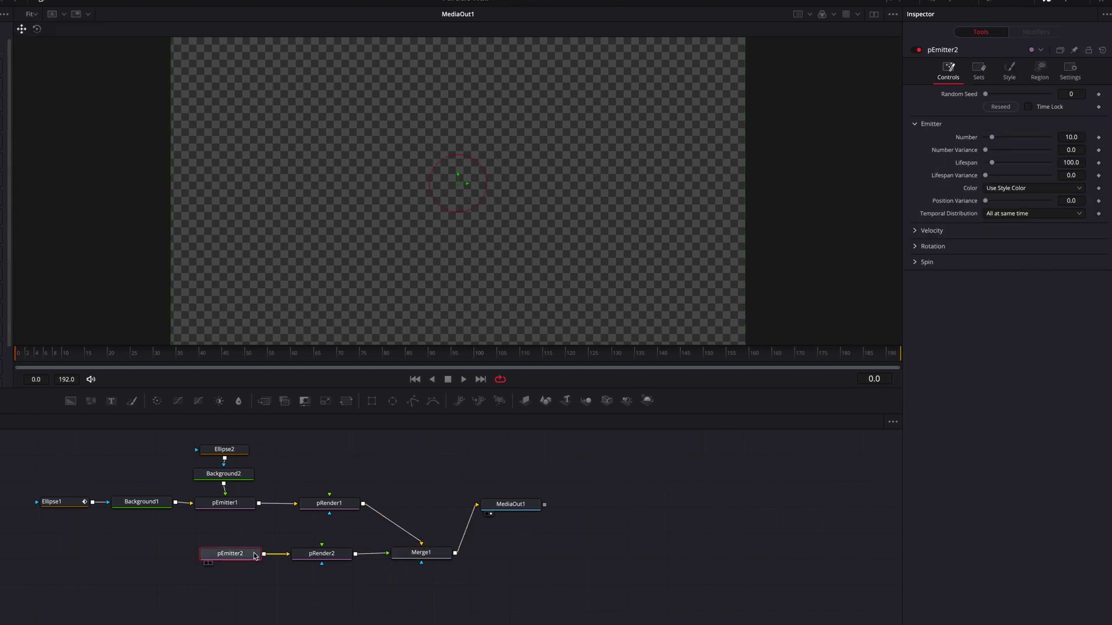
{"action": "left_click", "coordinate": [1036, 74]}
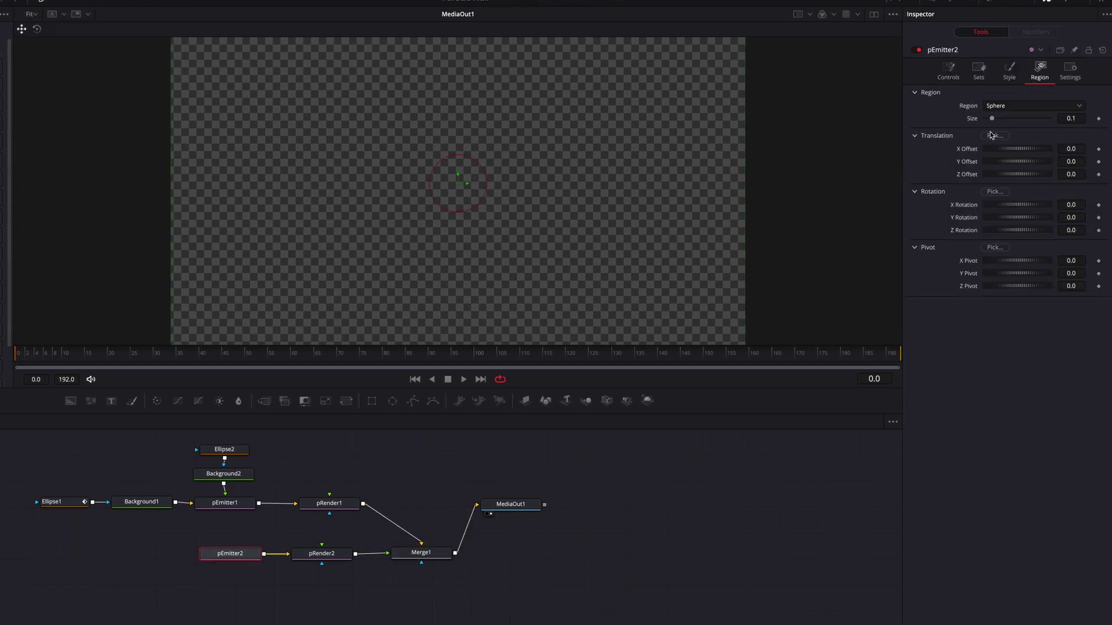
{"action": "left_click", "coordinate": [1002, 106]}
{"action": "left_click", "coordinate": [1018, 140]}
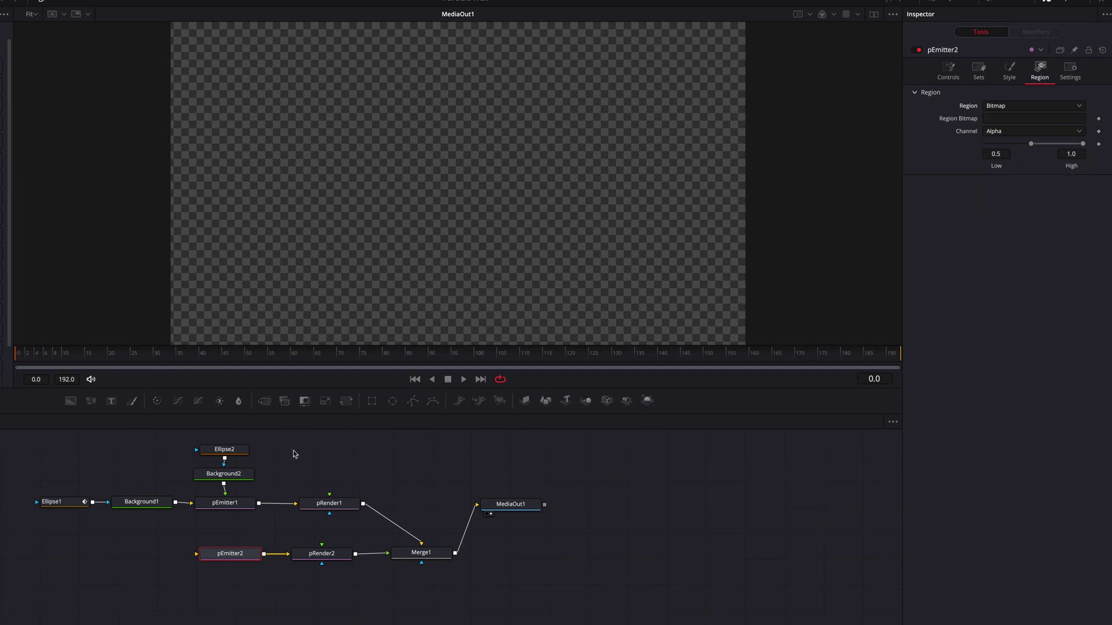
{"action": "left_click_drag", "start_coordinate": [177, 504], "coordinate": [240, 554]}
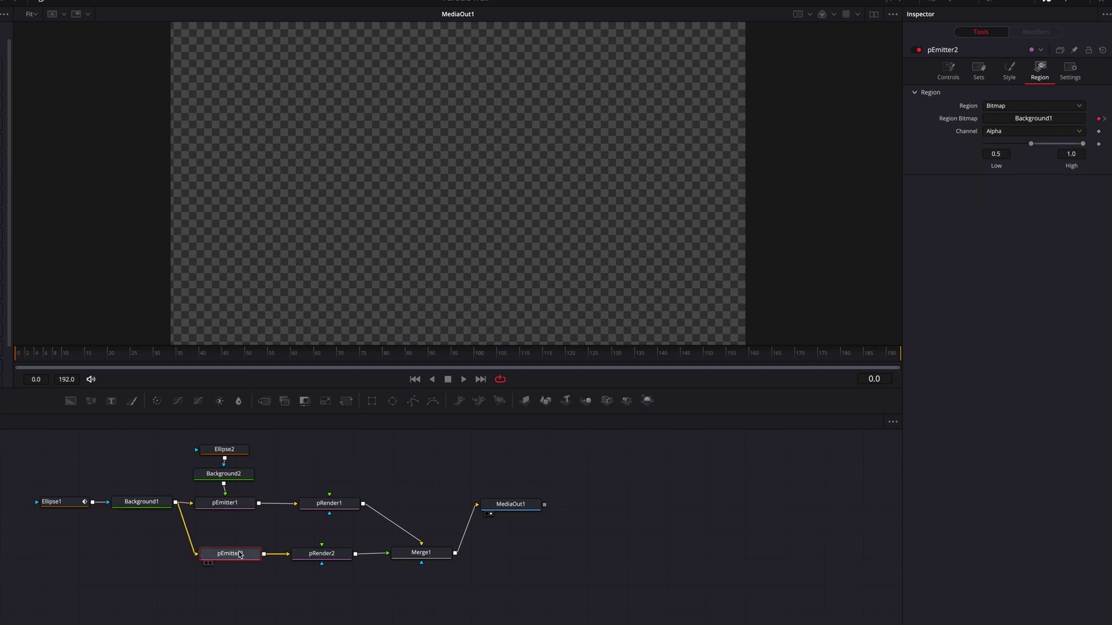
- Set pEmitter2's style to Bitmap, connect Background2 as its style bitmap, and space pRender2 slightly away from the emitter
{"action": "left_click", "coordinate": [1012, 81]}
{"action": "left_click", "coordinate": [1016, 107]}
{"action": "left_click", "coordinate": [1019, 126]}
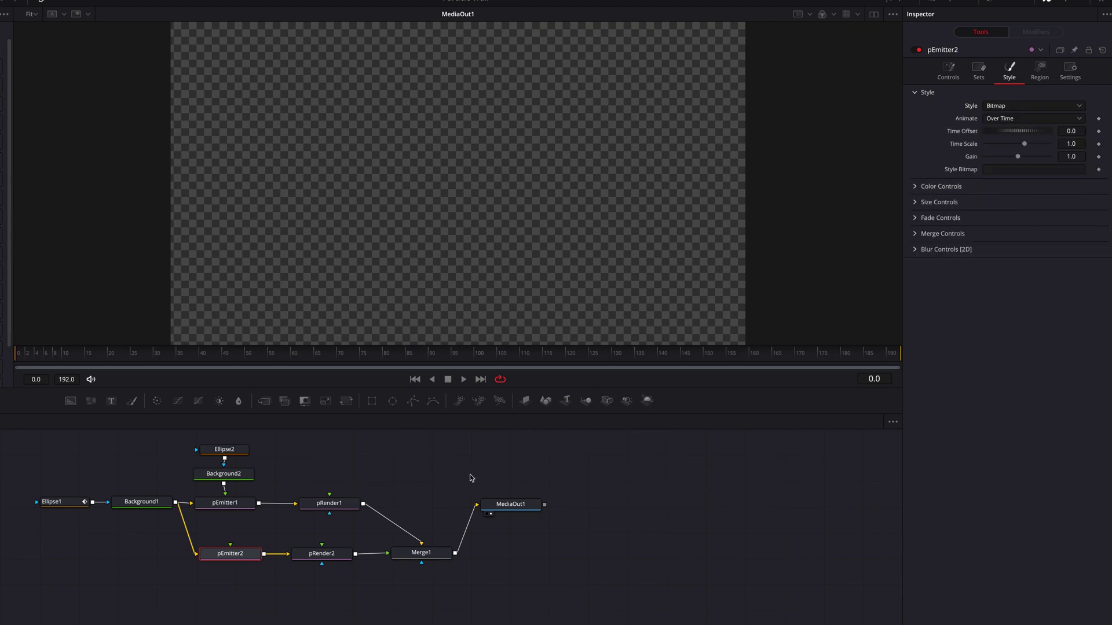
{"action": "left_click_drag", "start_coordinate": [225, 485], "coordinate": [233, 553]}
{"action": "left_click_drag", "start_coordinate": [341, 558], "coordinate": [350, 559]}
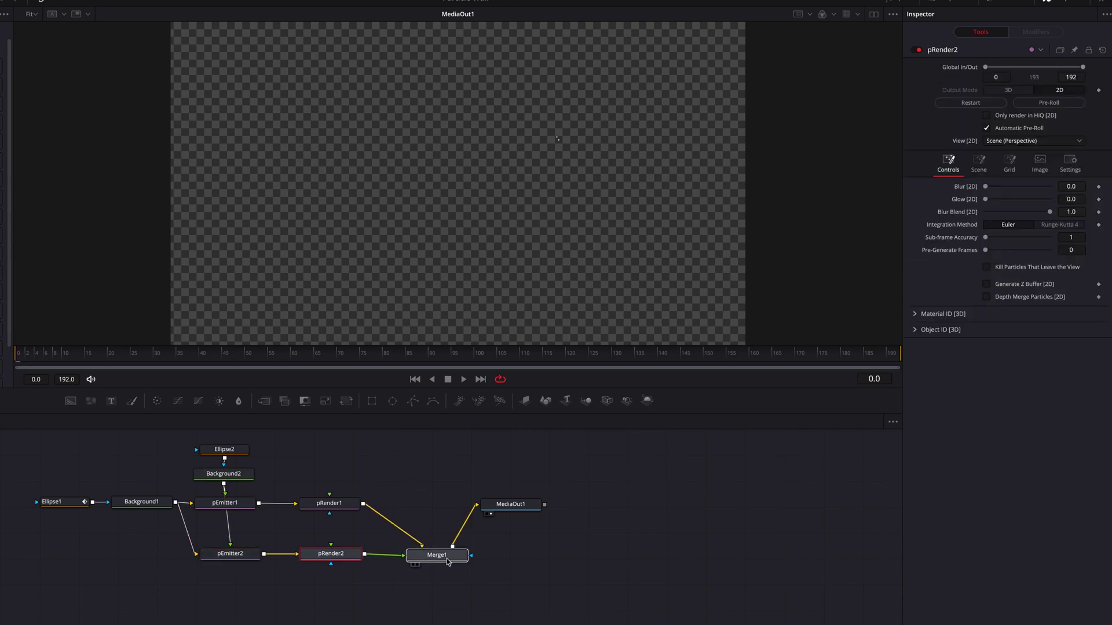
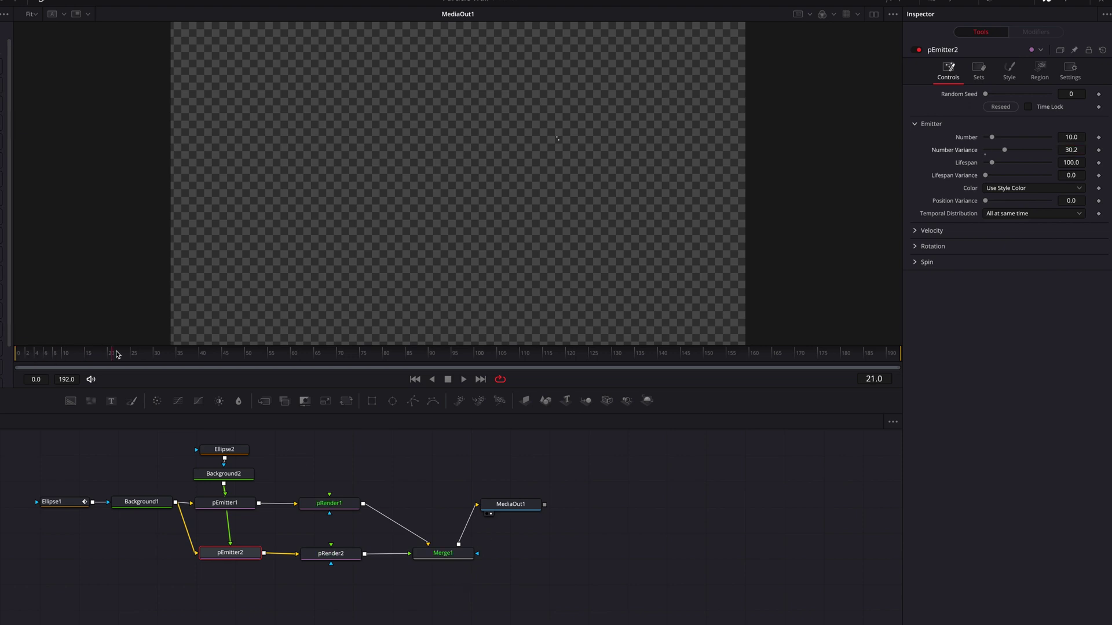
- At frame 21, set pEmitter2's lifespan to 68 with variance 47.8, position variance to 0.0457, and temporal distribution to Randomly distributed
{"action": "left_click_drag", "start_coordinate": [27, 357], "coordinate": [116, 354]}
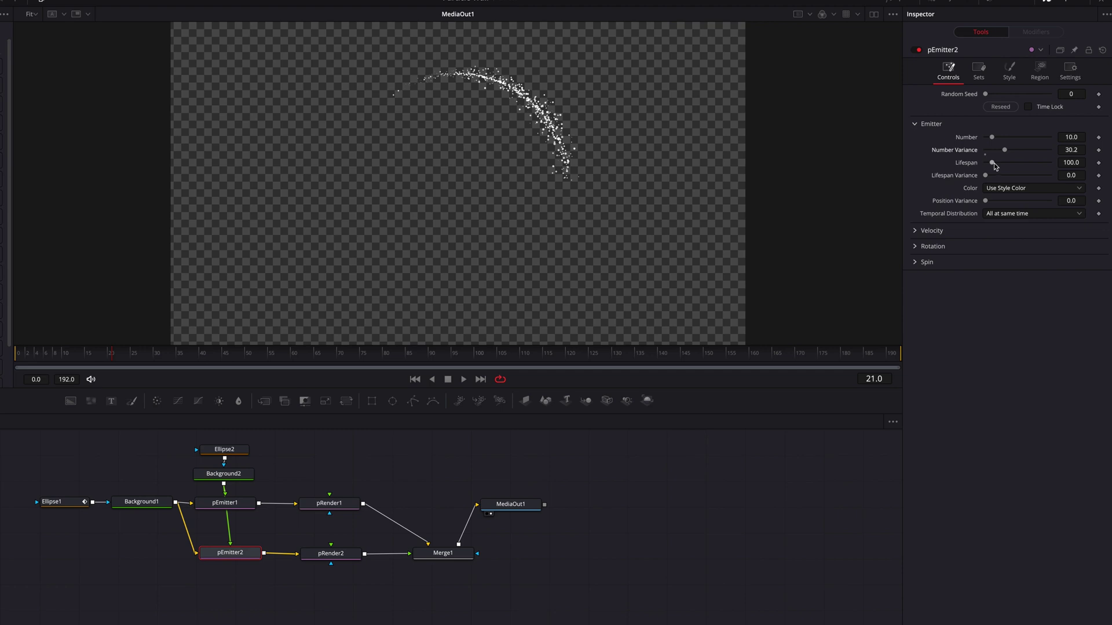
{"action": "left_click_drag", "start_coordinate": [993, 164], "coordinate": [989, 162]}
{"action": "left_click_drag", "start_coordinate": [1073, 164], "coordinate": [1094, 175]}
{"action": "left_click_drag", "start_coordinate": [986, 201], "coordinate": [1018, 205]}
{"action": "left_click", "coordinate": [1020, 214]}
{"action": "left_click", "coordinate": [1015, 240]}
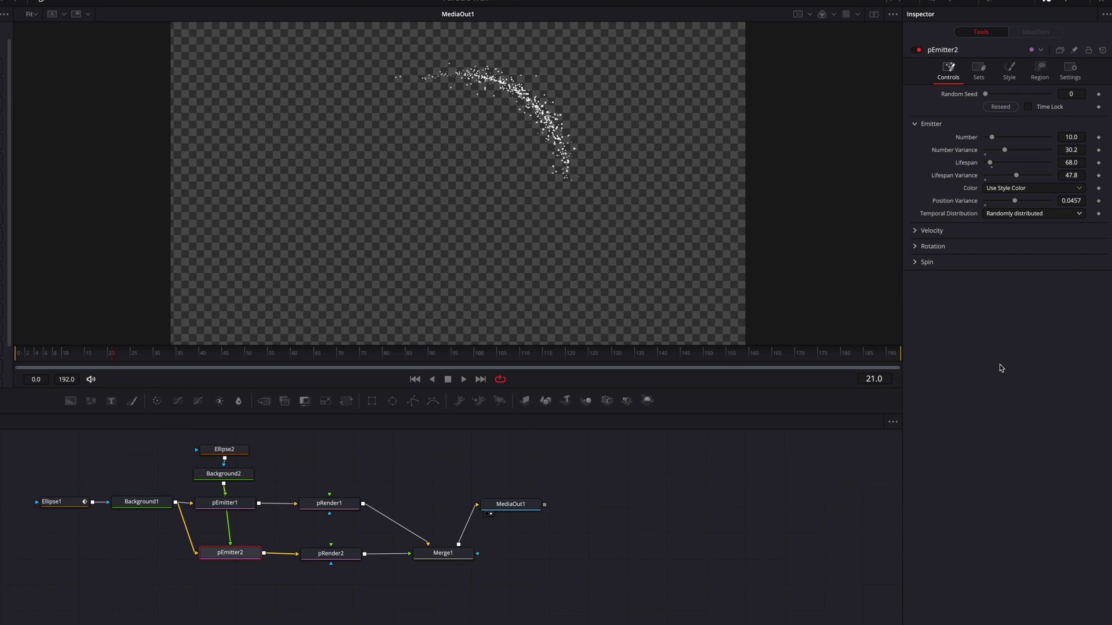
- Give pEmitter2 a velocity of 0.006, and set its particle size to 0.2835 with size variance 0.5
{"action": "left_click", "coordinate": [916, 234]}
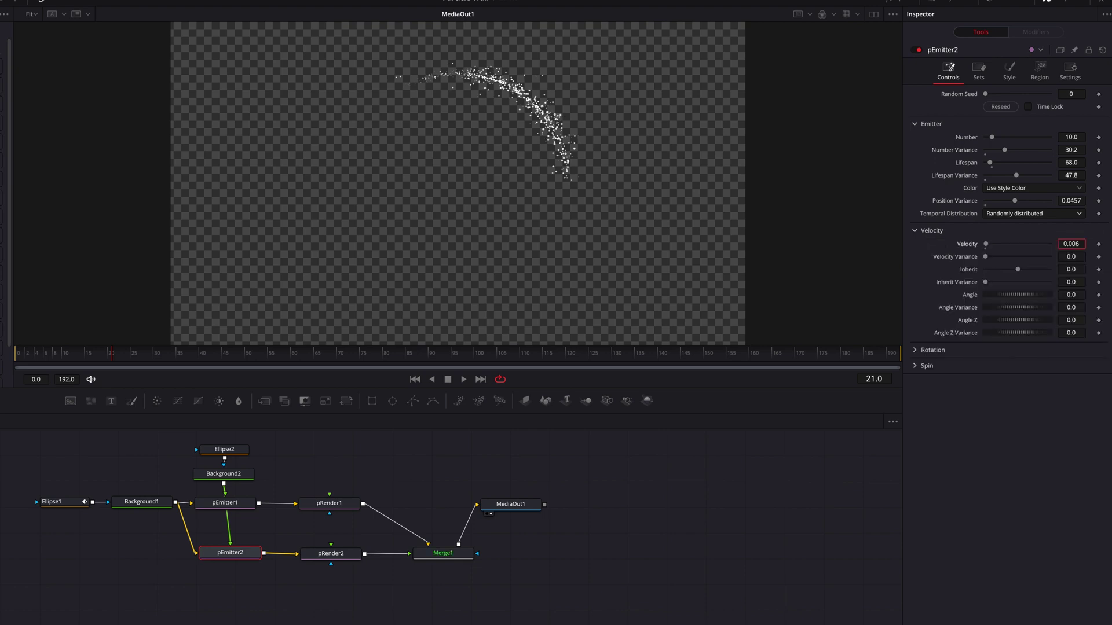
{"action": "left_click_drag", "start_coordinate": [1075, 245], "coordinate": [1056, 308]}
{"action": "left_click", "coordinate": [1009, 69]}
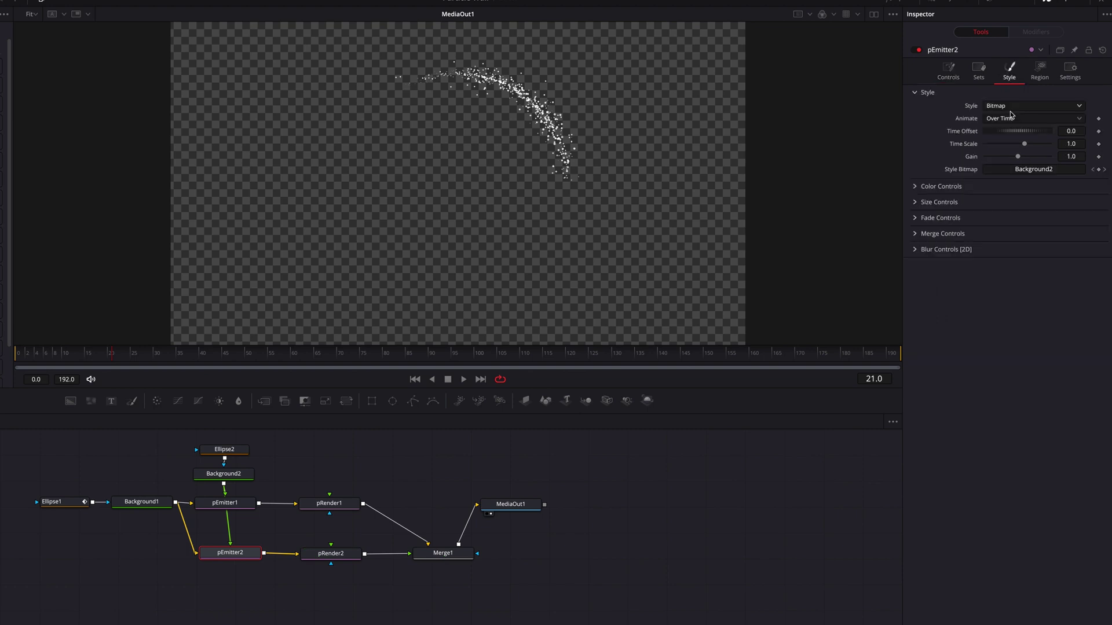
{"action": "left_click", "coordinate": [915, 202]}
{"action": "left_click_drag", "start_coordinate": [1000, 218], "coordinate": [1050, 228]}
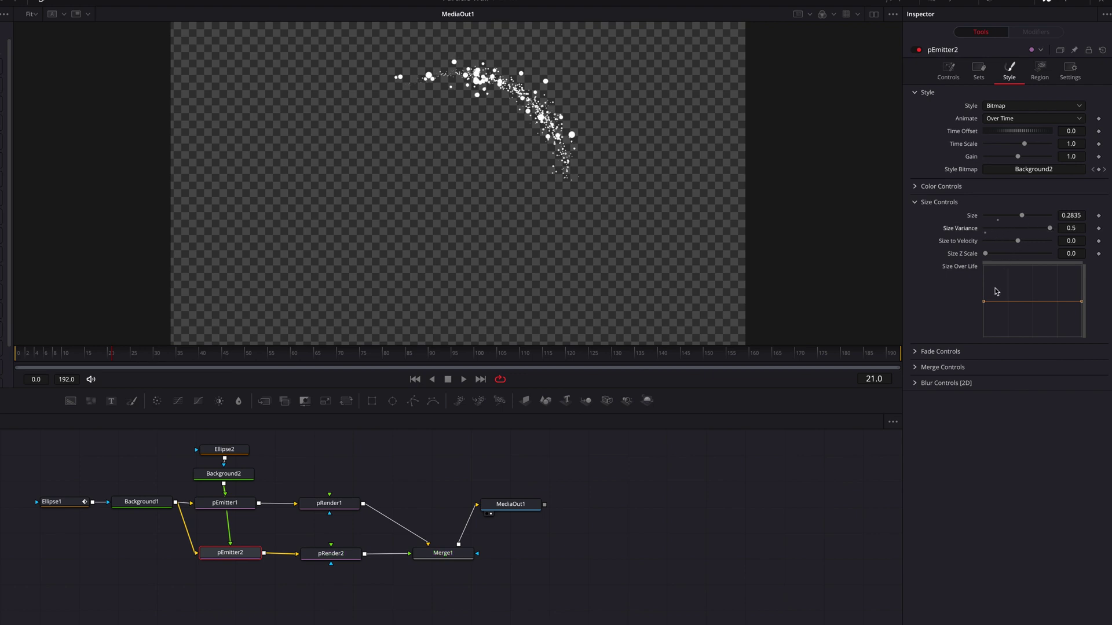
- Shape pEmitter2's size-over-life curve to start near zero and climb steeply after the first third, with fade in 0.117 and fade out 0.261
{"action": "left_click_drag", "start_coordinate": [984, 301], "coordinate": [1017, 329]}
{"action": "left_click_drag", "start_coordinate": [1081, 302], "coordinate": [1079, 269]}
{"action": "mouse_move", "coordinate": [1017, 329]}
{"action": "left_mouse_down"}
{"action": "mouse_move", "coordinate": [1044, 321]}
{"action": "mouse_move", "coordinate": [1015, 329]}
{"action": "left_mouse_up"}
{"action": "left_click", "coordinate": [939, 352]}
{"action": "left_click_drag", "start_coordinate": [985, 365], "coordinate": [995, 364]}
{"action": "left_click_drag", "start_coordinate": [1082, 365], "coordinate": [1018, 368]}
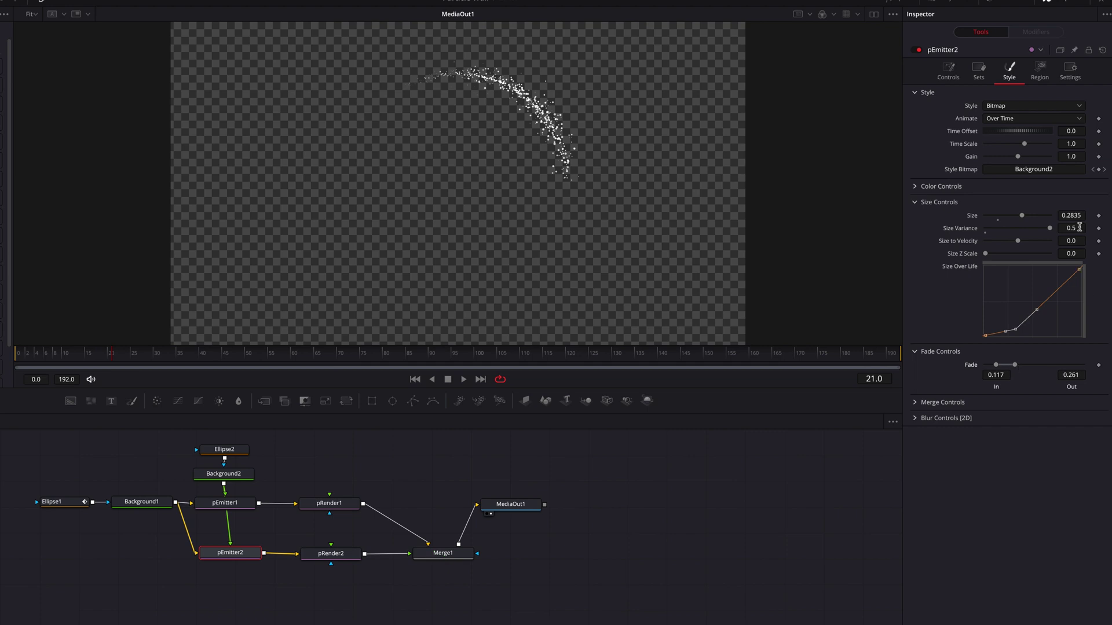
- Check the trail at several frames up to 78, and fine-tune pEmitter2's size to 0.2822 and fade out to 0.2
{"action": "left_click_drag", "start_coordinate": [1022, 216], "coordinate": [1025, 217]}
{"action": "left_click", "coordinate": [128, 356]}
{"action": "left_click", "coordinate": [229, 355]}
{"action": "left_click", "coordinate": [287, 356]}
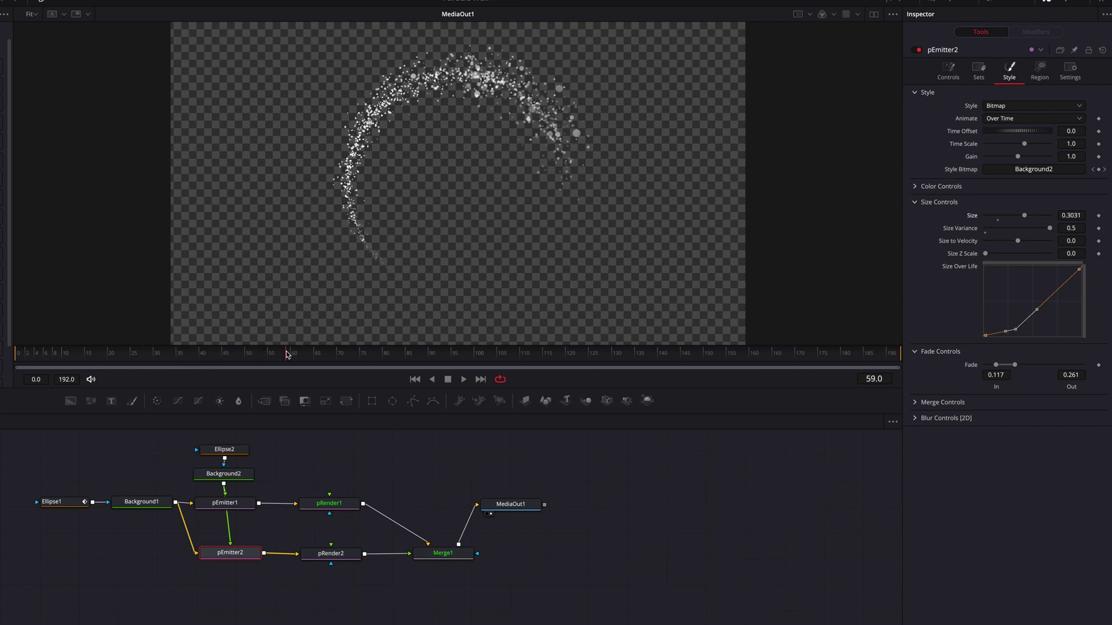
{"action": "left_click", "coordinate": [373, 354]}
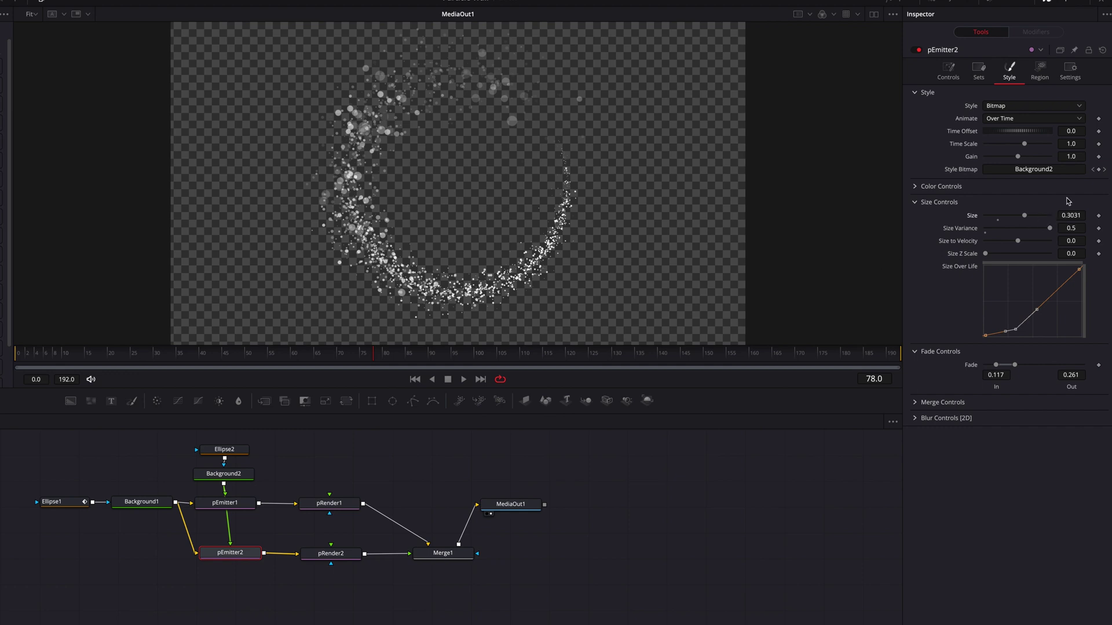
{"action": "left_click_drag", "start_coordinate": [1075, 215], "coordinate": [1064, 214]}
{"action": "left_click_drag", "start_coordinate": [1015, 365], "coordinate": [1011, 367]}
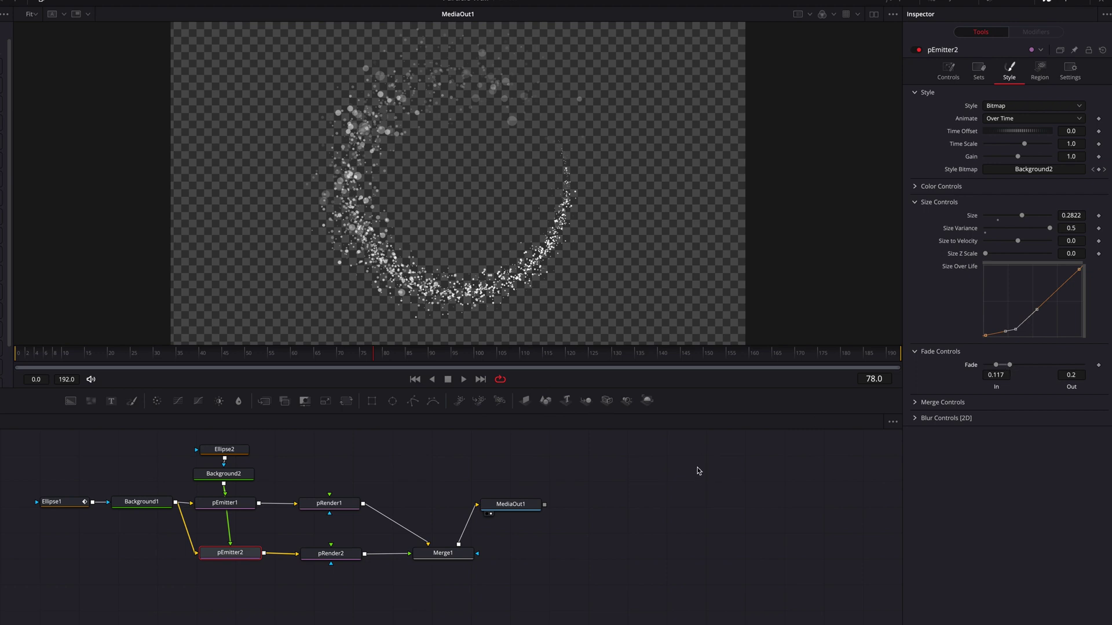
- Move MediaOut1 and Merge1 into line with pRender2, leaving free space between pRender2 and Merge1
{"action": "left_click_drag", "start_coordinate": [510, 504], "coordinate": [654, 555]}
{"action": "left_click_drag", "start_coordinate": [443, 553], "coordinate": [566, 555]}
- Color pEmitter2's particles yellow with hue 0.152, saturation 1.0 and value 1.0
{"action": "left_click", "coordinate": [232, 554]}
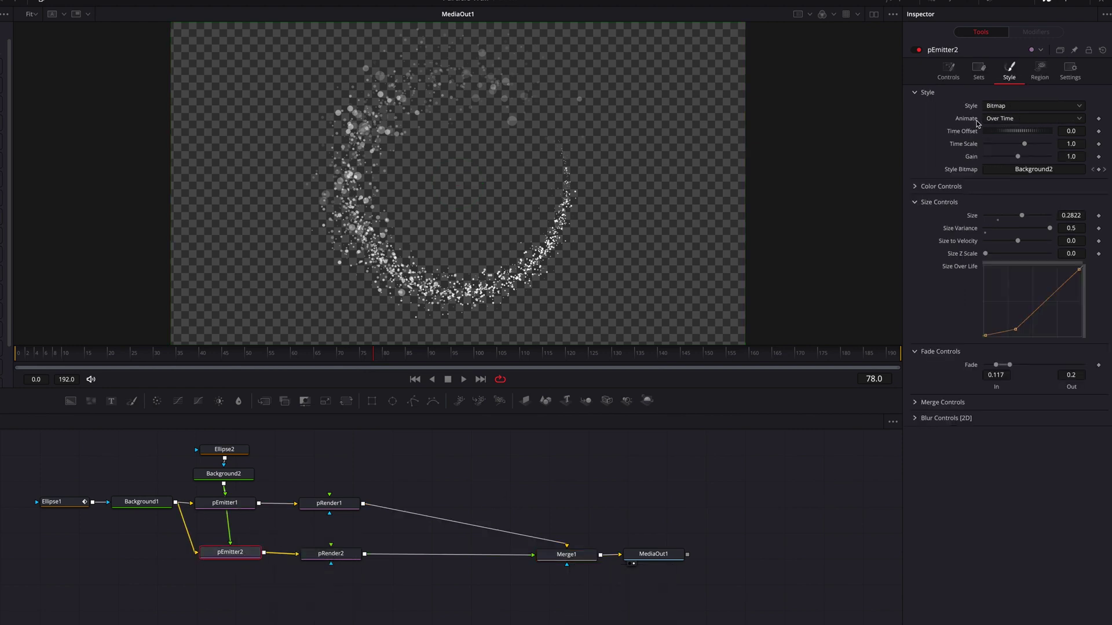
{"action": "left_click", "coordinate": [918, 186]}
{"action": "left_click", "coordinate": [986, 200]}
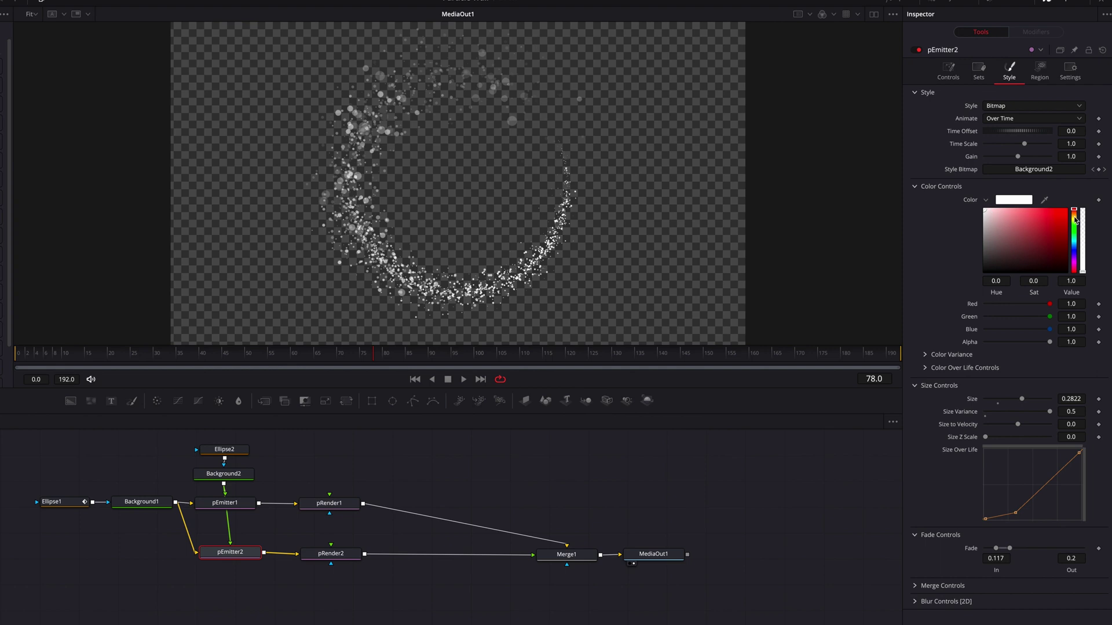
{"action": "left_click", "coordinate": [1076, 220]}
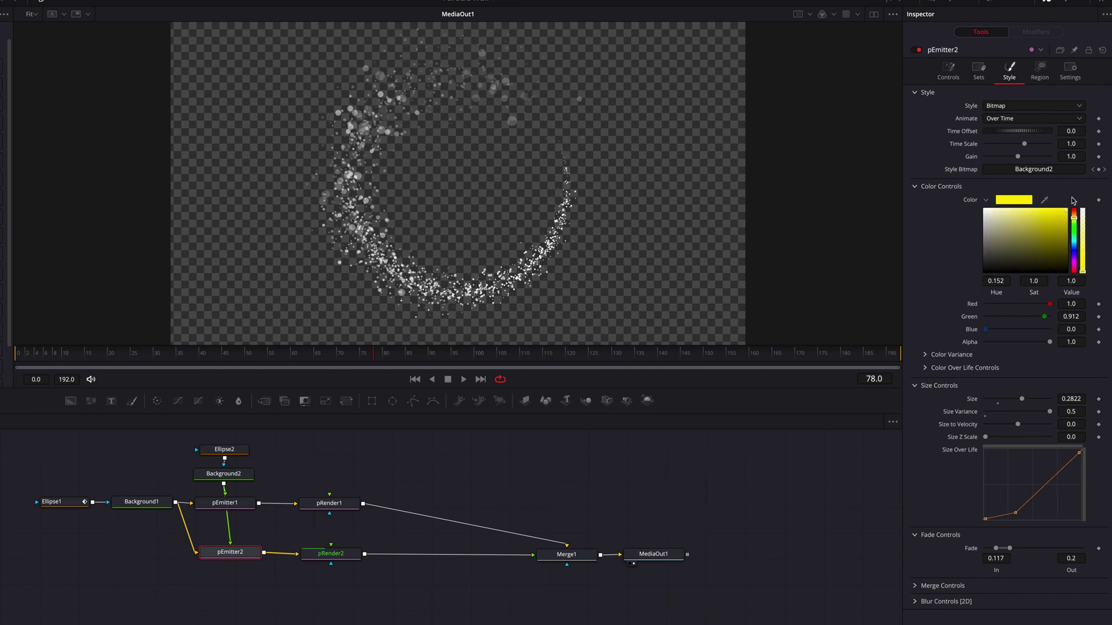
- Set the start of pEmitter1's color-over-life gradient to yellow with hue 0.144, saturation 1.0 and value 1.0
{"action": "left_click", "coordinate": [248, 505]}
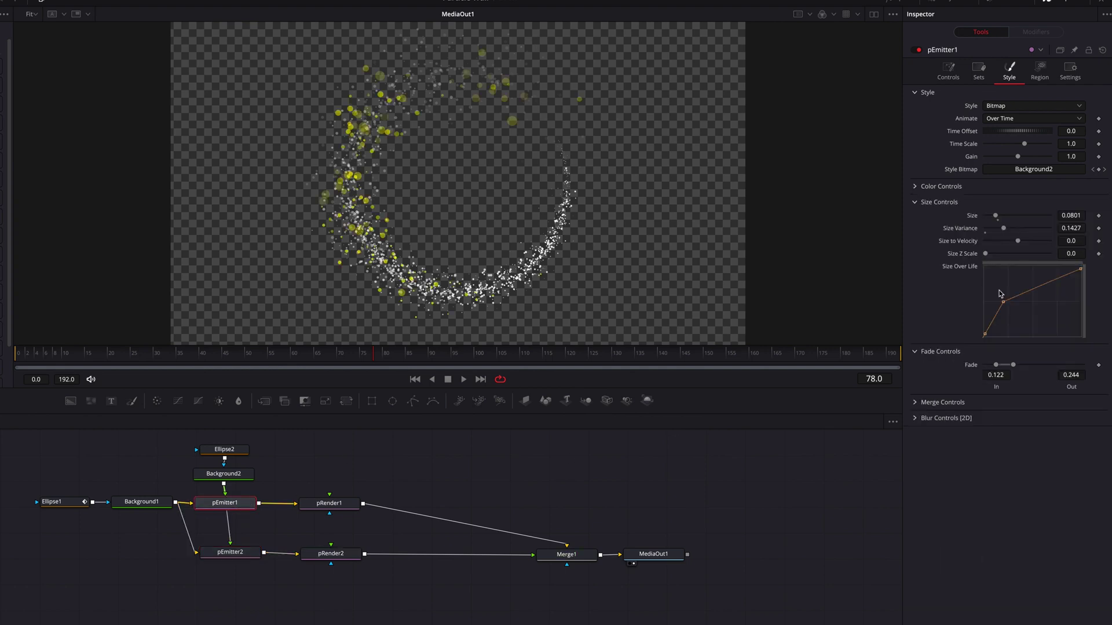
{"action": "left_click", "coordinate": [917, 188]}
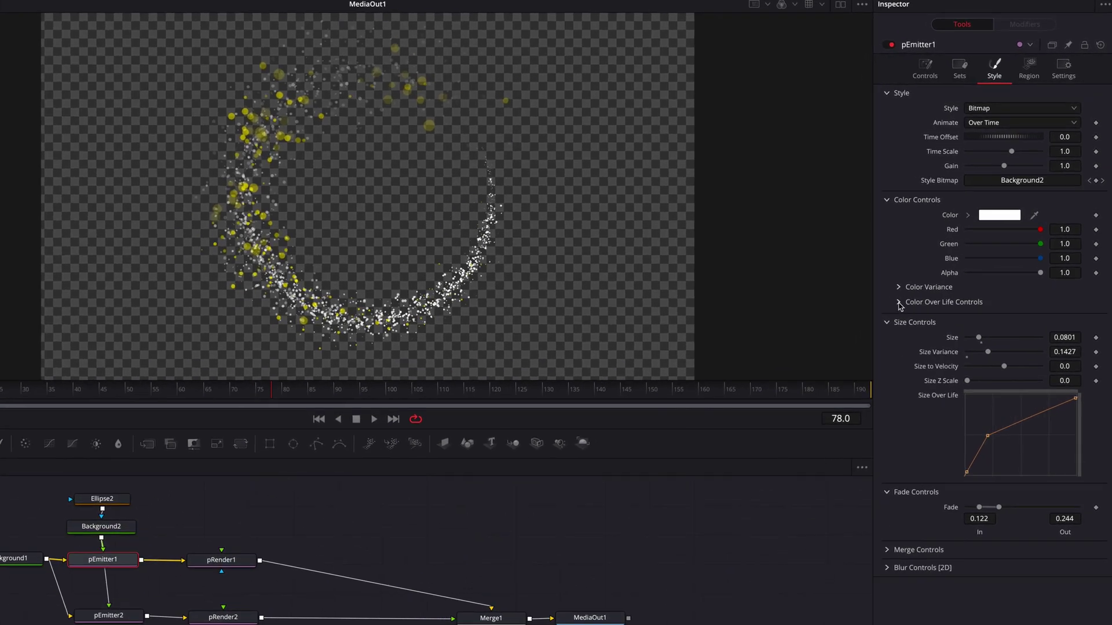
{"action": "left_click", "coordinate": [899, 302]}
{"action": "left_click", "coordinate": [979, 351]}
{"action": "left_click", "coordinate": [1068, 372]}
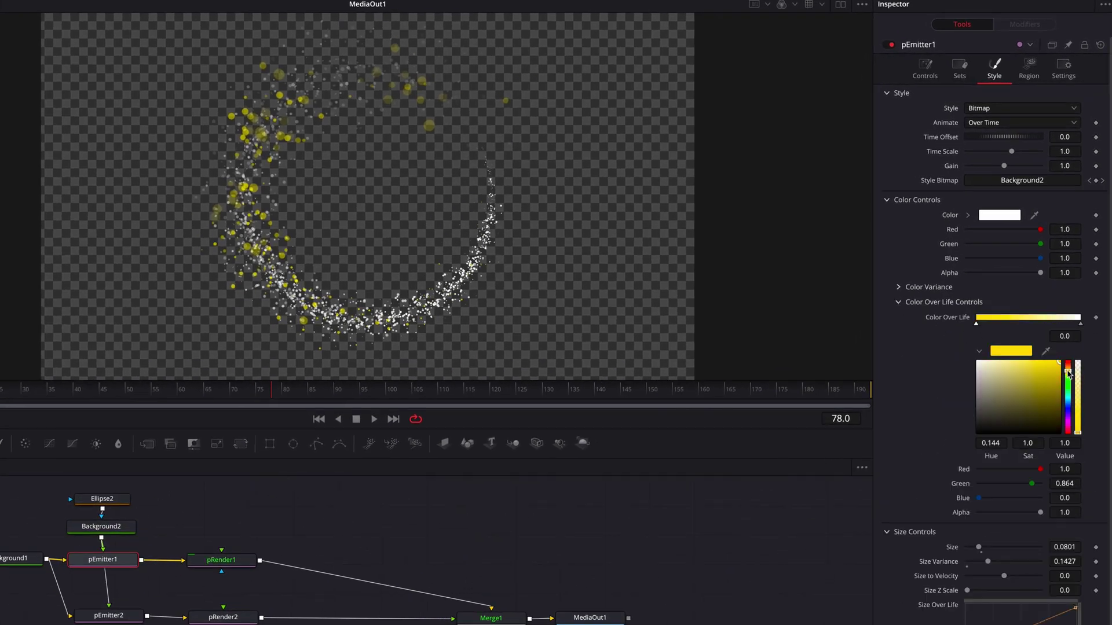
- Set the end of pEmitter1's color-over-life gradient to orange with hue 0.088, and shift its start color to hue 0.152
{"action": "left_click", "coordinate": [1081, 324]}
{"action": "left_click_drag", "start_coordinate": [1055, 366], "coordinate": [1062, 360]}
{"action": "left_click_drag", "start_coordinate": [1068, 371], "coordinate": [1069, 367]}
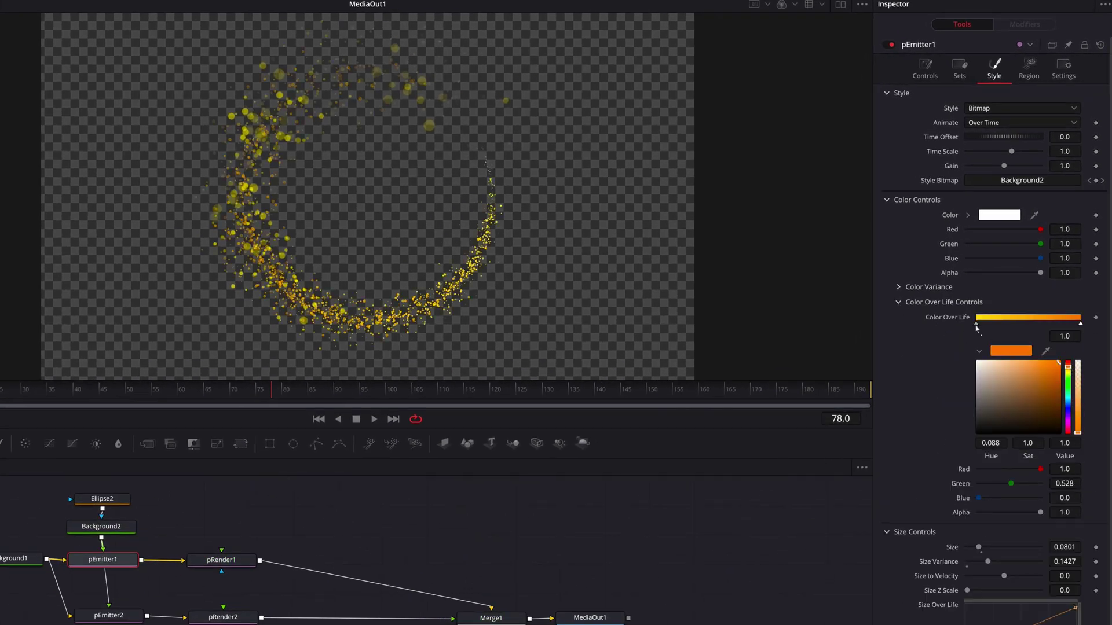
{"action": "left_click", "coordinate": [976, 324]}
{"action": "left_click", "coordinate": [1069, 372]}
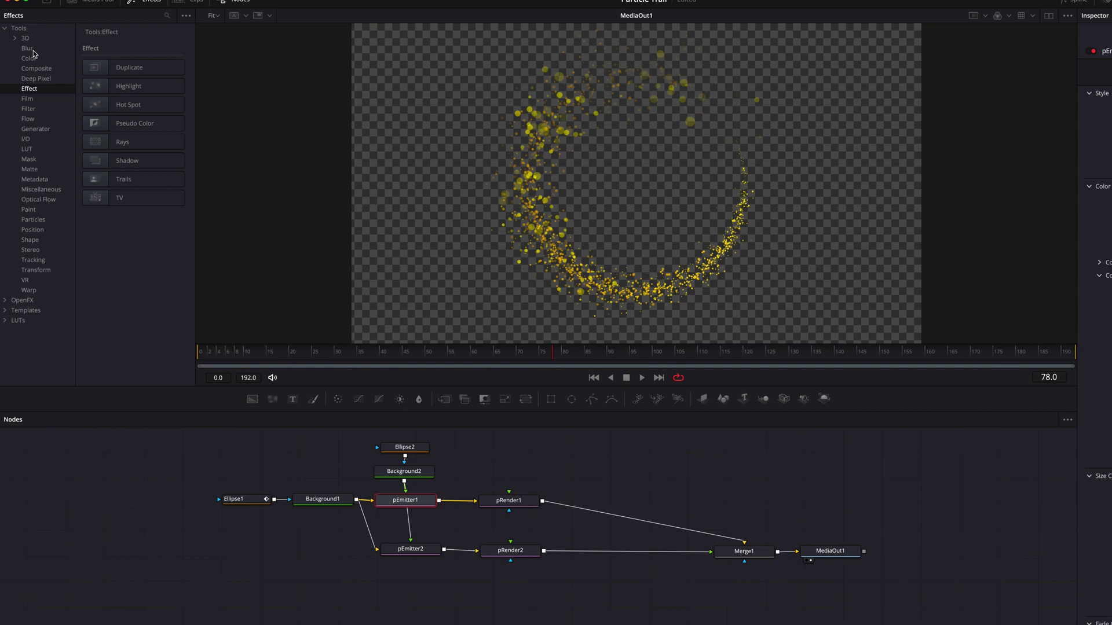
- Insert a Soft Glow between pRender1 and Merge1 with threshold 0.568, gain 3.889 and glow size 5.2
{"action": "left_click_drag", "start_coordinate": [152, 160], "coordinate": [591, 505]}
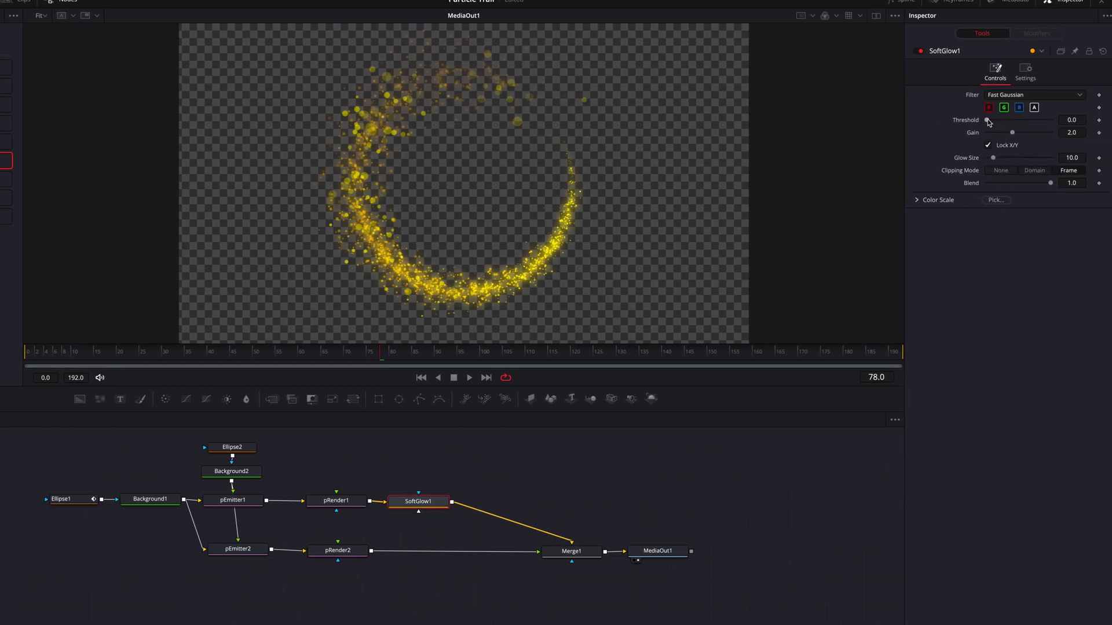
{"action": "left_click_drag", "start_coordinate": [987, 120], "coordinate": [1061, 159]}
{"action": "left_click_drag", "start_coordinate": [1072, 133], "coordinate": [1076, 156]}
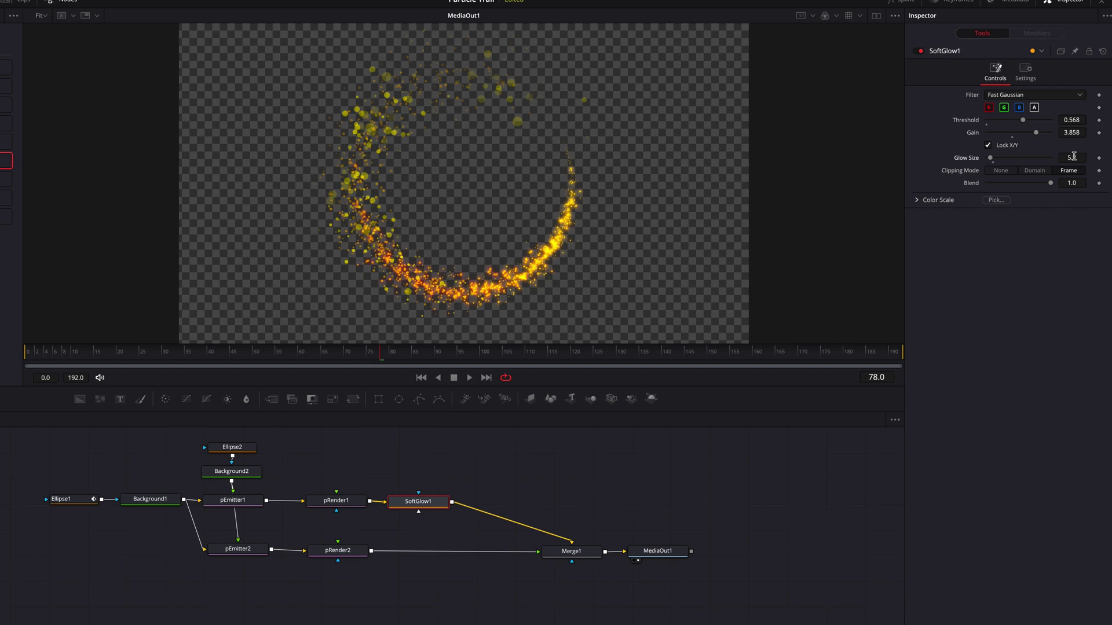
{"action": "left_click_drag", "start_coordinate": [1072, 132], "coordinate": [1073, 133]}
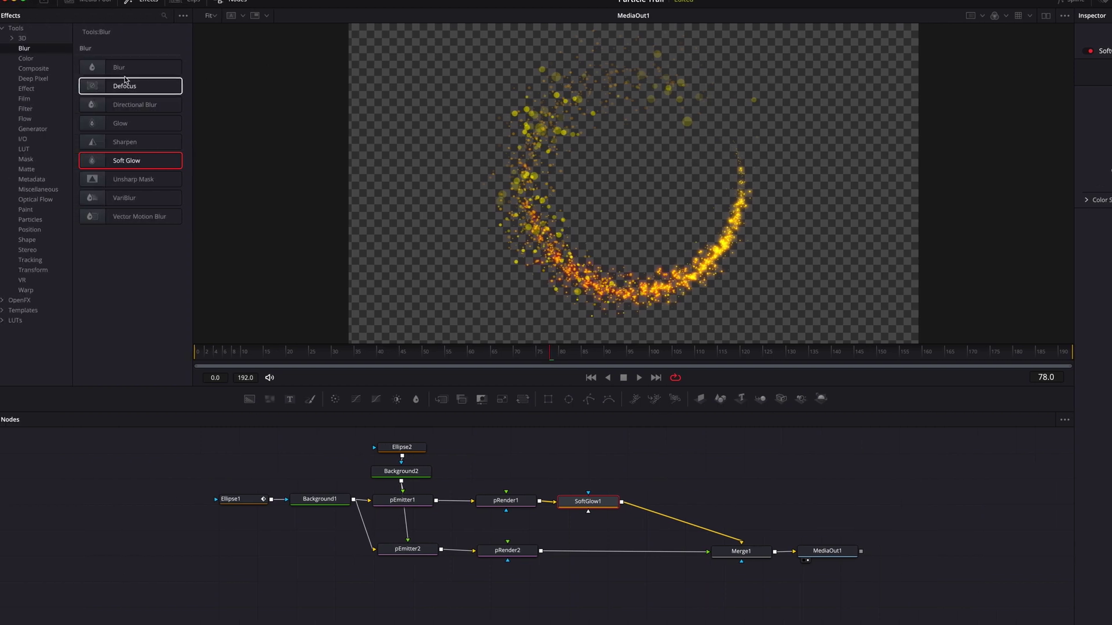
- Insert a Highlight after SoftGlow1 with low 0.993, curve 4.3 and length 0.323, and preview the trail at frames 124 and 148
{"action": "left_click", "coordinate": [34, 91]}
{"action": "left_click_drag", "start_coordinate": [126, 86], "coordinate": [674, 513]}
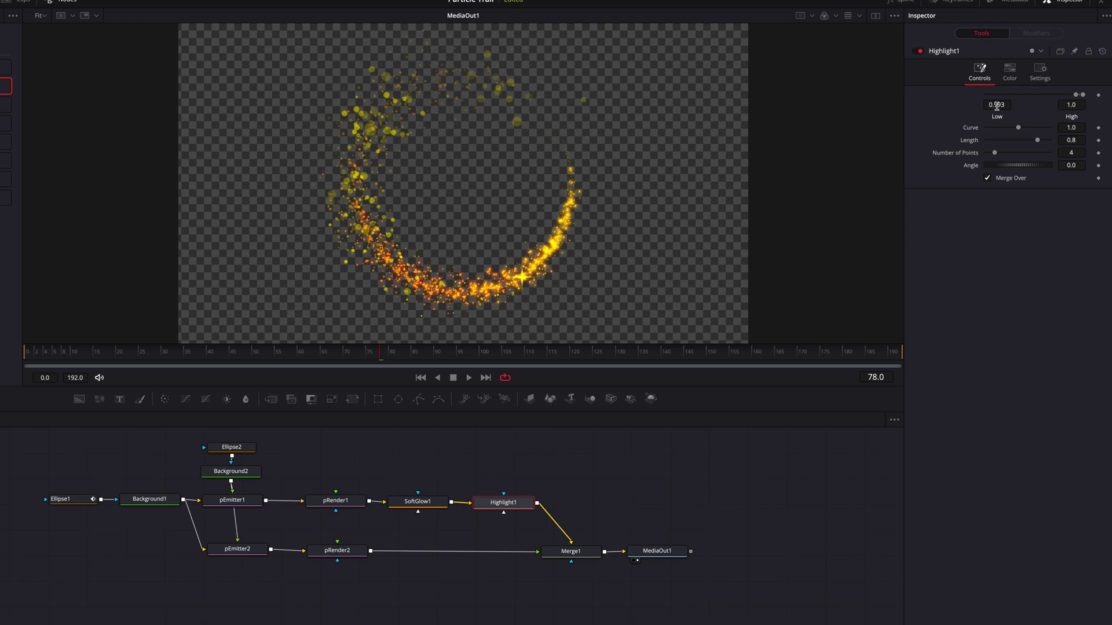
{"action": "mouse_move", "coordinate": [1018, 127]}
{"action": "left_mouse_down"}
{"action": "mouse_move", "coordinate": [1044, 128]}
{"action": "mouse_move", "coordinate": [1008, 142]}
{"action": "left_mouse_up"}
{"action": "left_click", "coordinate": [590, 352]}
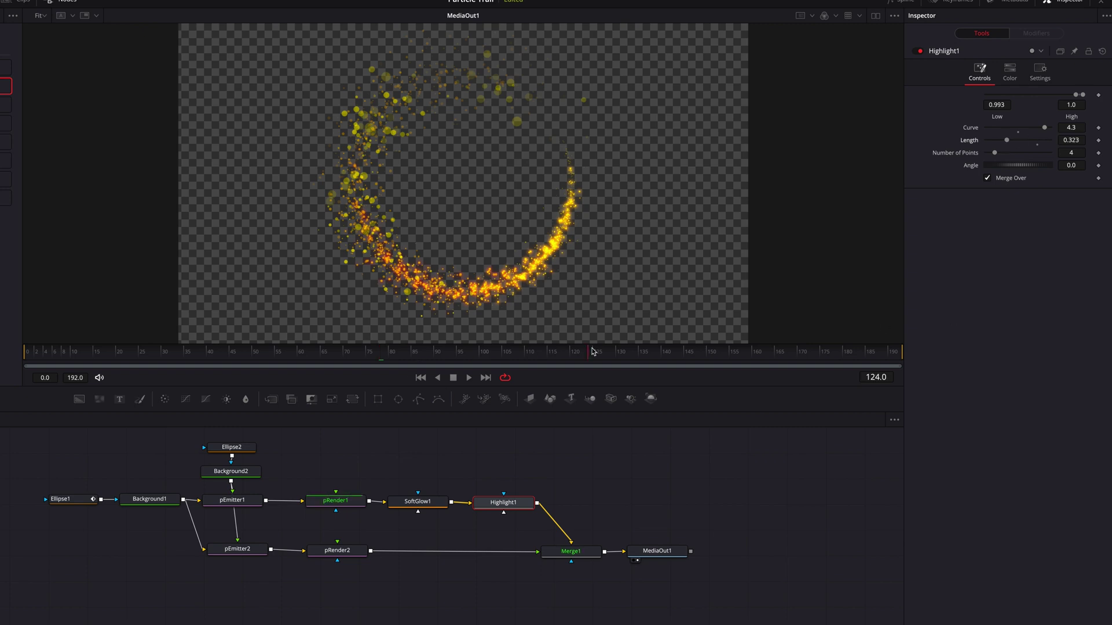
{"action": "left_click", "coordinate": [706, 351]}
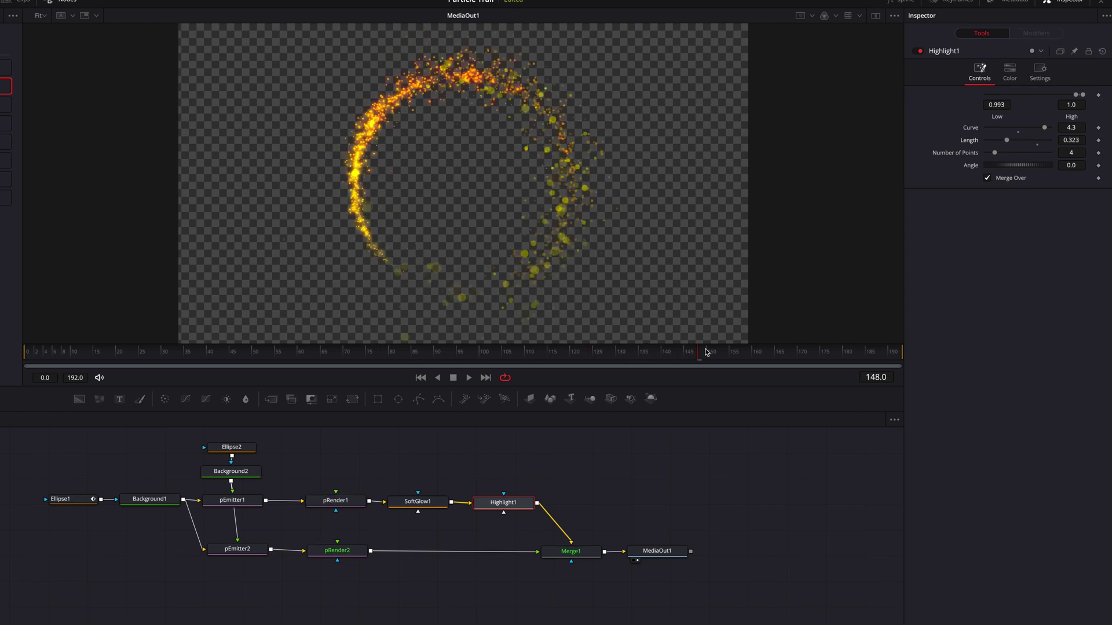
- Try shifting pEmitter2's particle color to hue 0.16, and return it to hue 0.152
{"action": "left_click", "coordinate": [238, 549]}
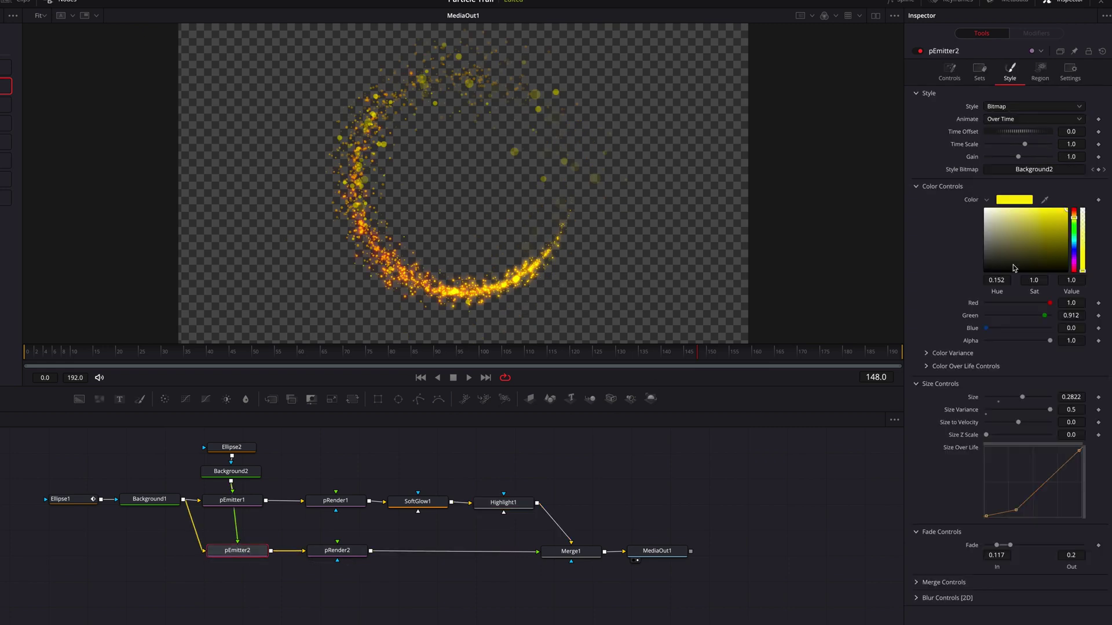
{"action": "left_click_drag", "start_coordinate": [1075, 221], "coordinate": [1076, 221]}
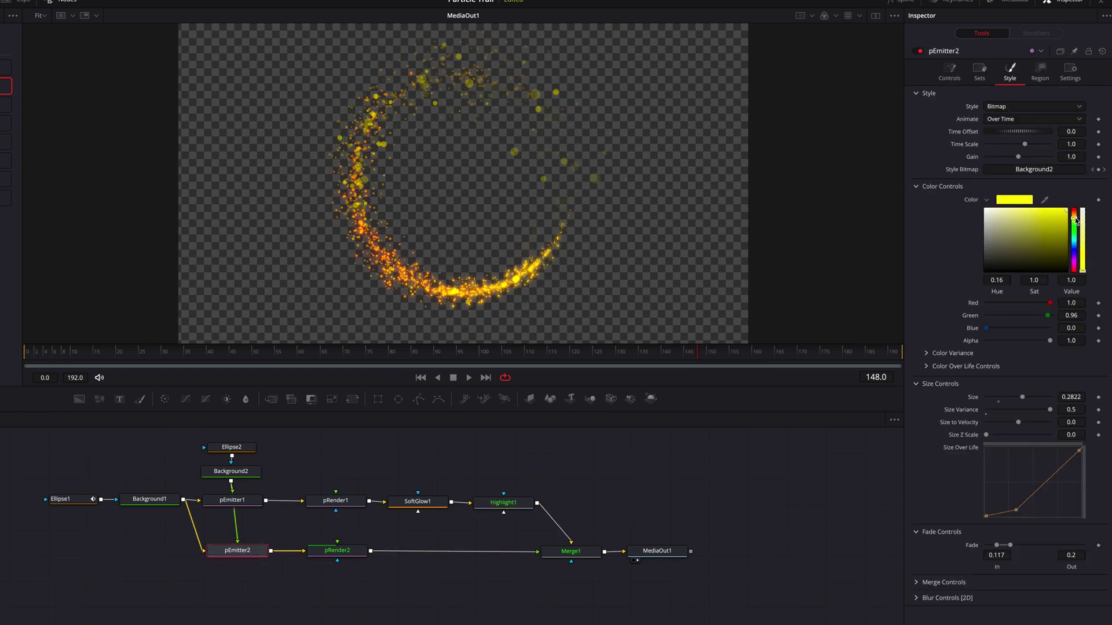
{"action": "left_click", "coordinate": [1077, 220]}
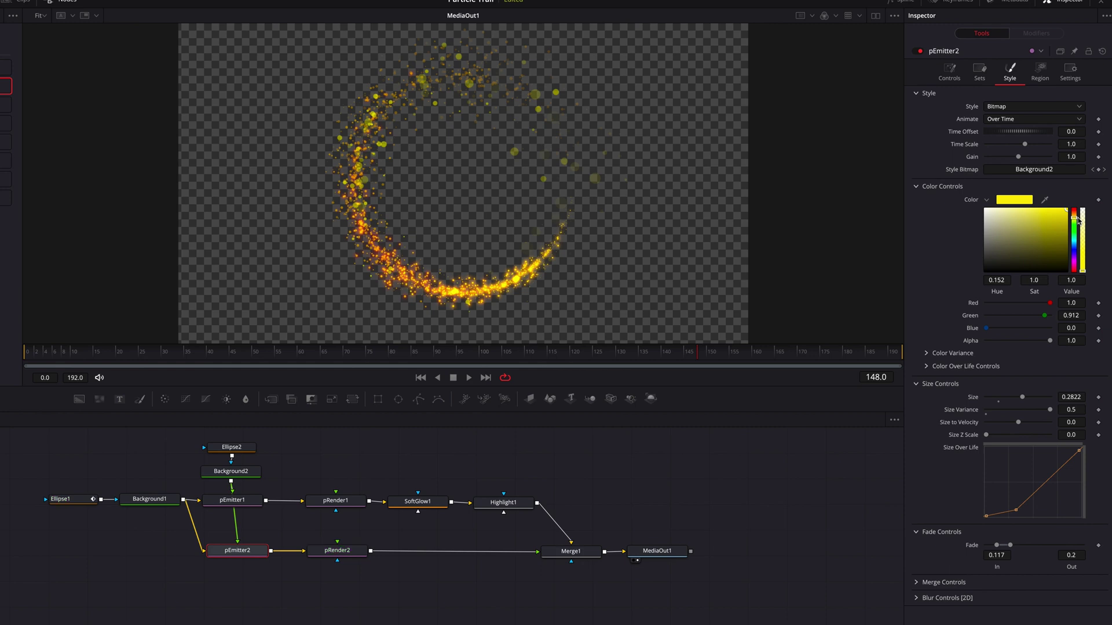
- Adjust SoftGlow1 to threshold 0.449 and gain 4.213, and preview the glow at frame 160
{"action": "left_click", "coordinate": [429, 502]}
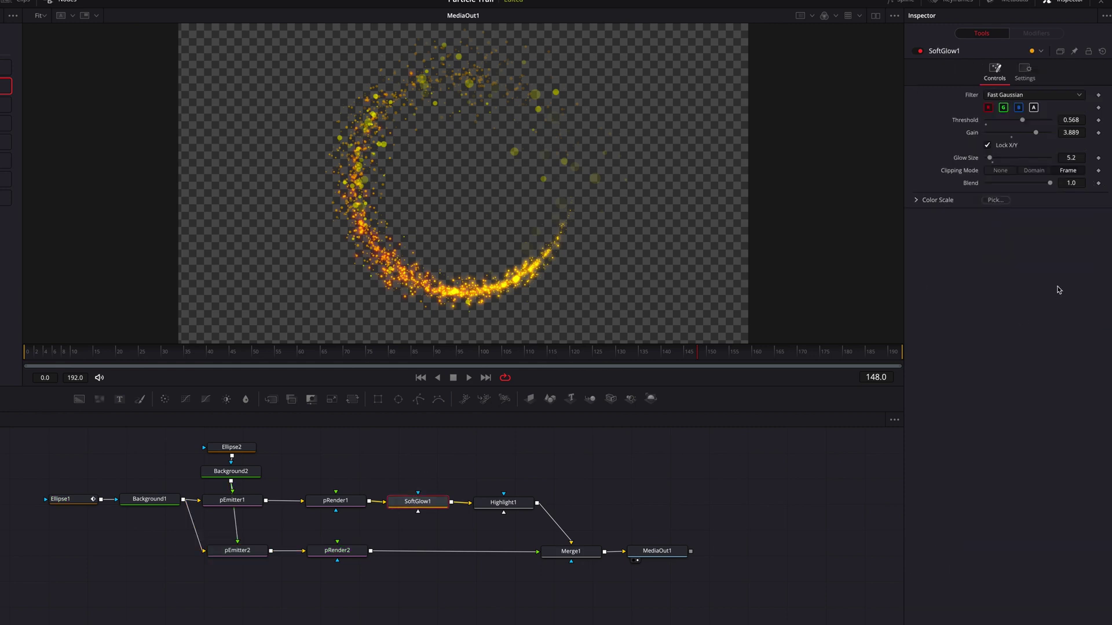
{"action": "left_click_drag", "start_coordinate": [1023, 123], "coordinate": [1013, 120]}
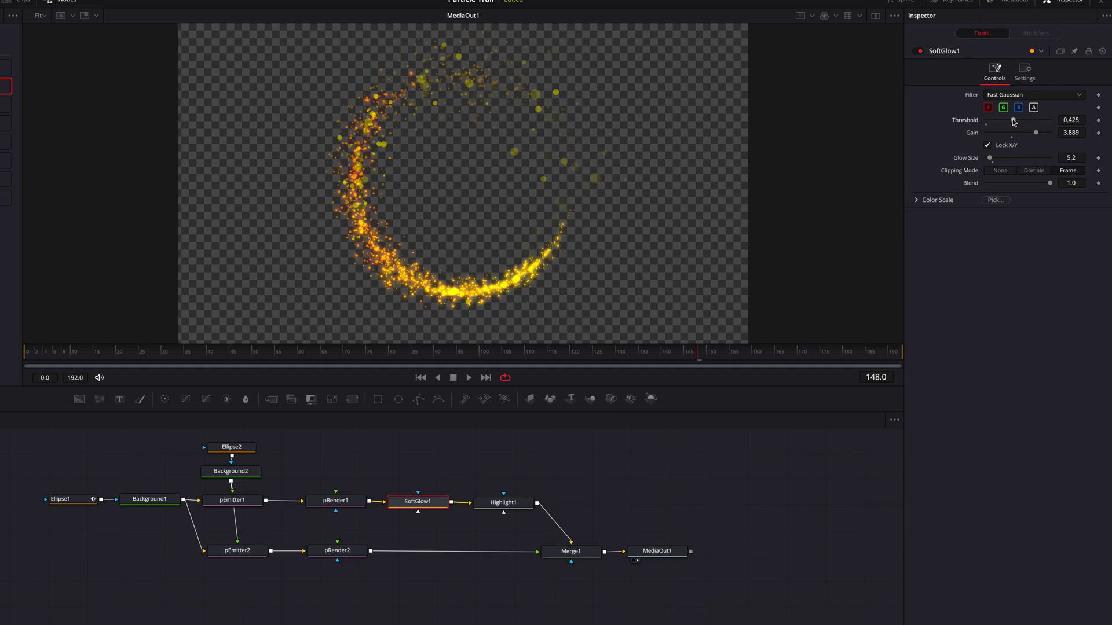
{"action": "left_click_drag", "start_coordinate": [1036, 133], "coordinate": [1040, 133]}
{"action": "left_click", "coordinate": [739, 353]}
{"action": "left_click", "coordinate": [757, 355]}
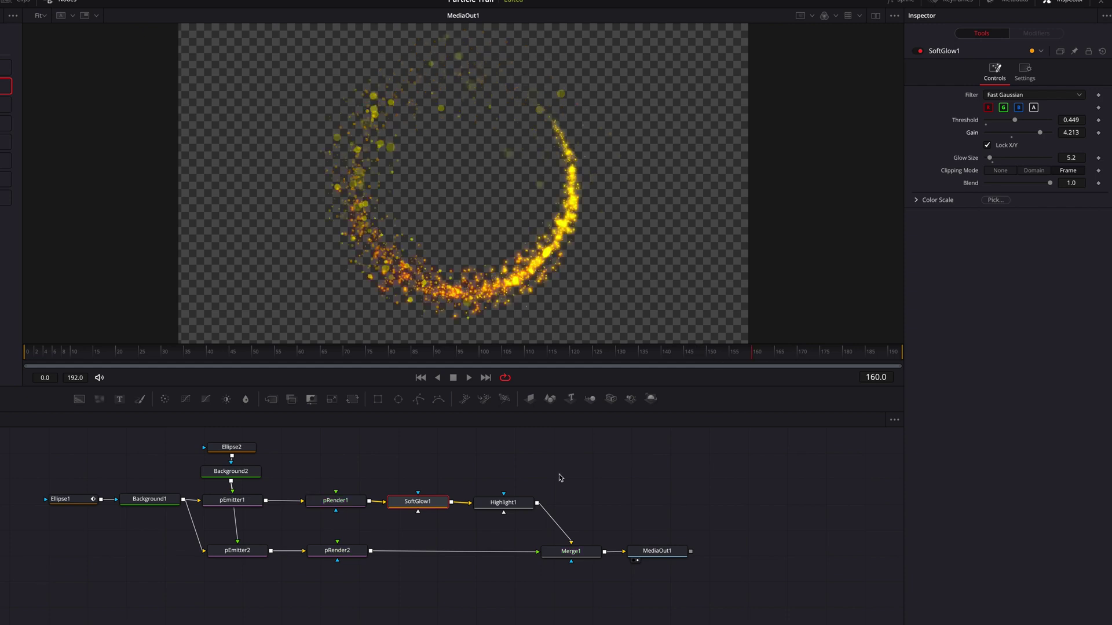
- Fine-tune pEmitter1's particle size and its size-over-life curve
{"action": "left_click", "coordinate": [232, 499]}
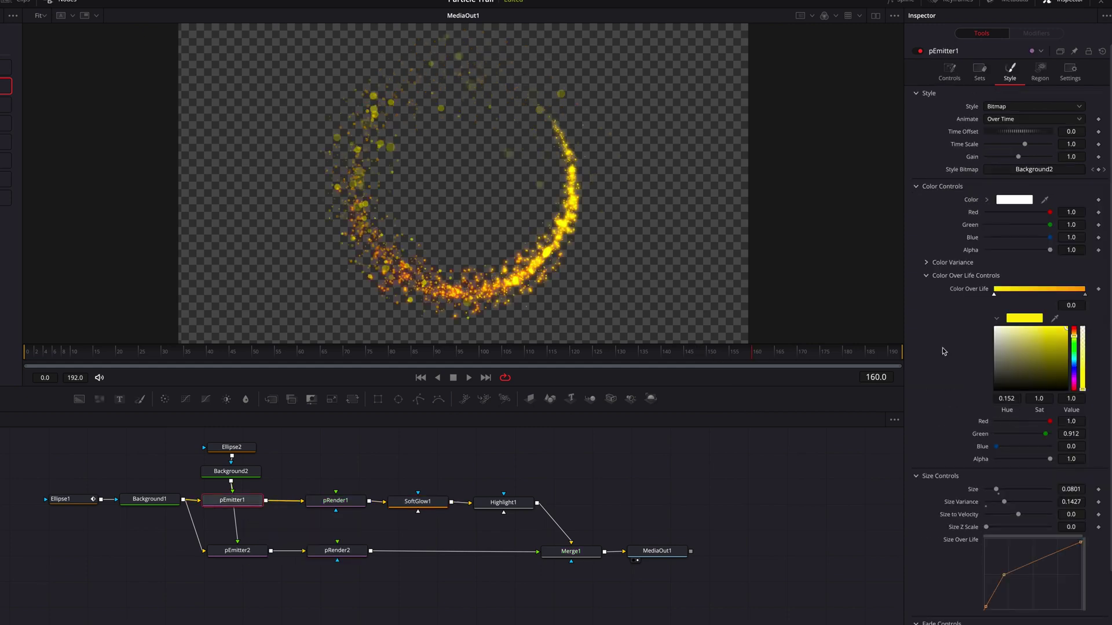
{"action": "left_click_drag", "start_coordinate": [1071, 489], "coordinate": [1078, 488]}
{"action": "left_click", "coordinate": [991, 594]}
- Adjust pEmitter2's emission, undoing the last two changes, to leave number variance at 25.5 and lifespan at 56
{"action": "left_click", "coordinate": [243, 557]}
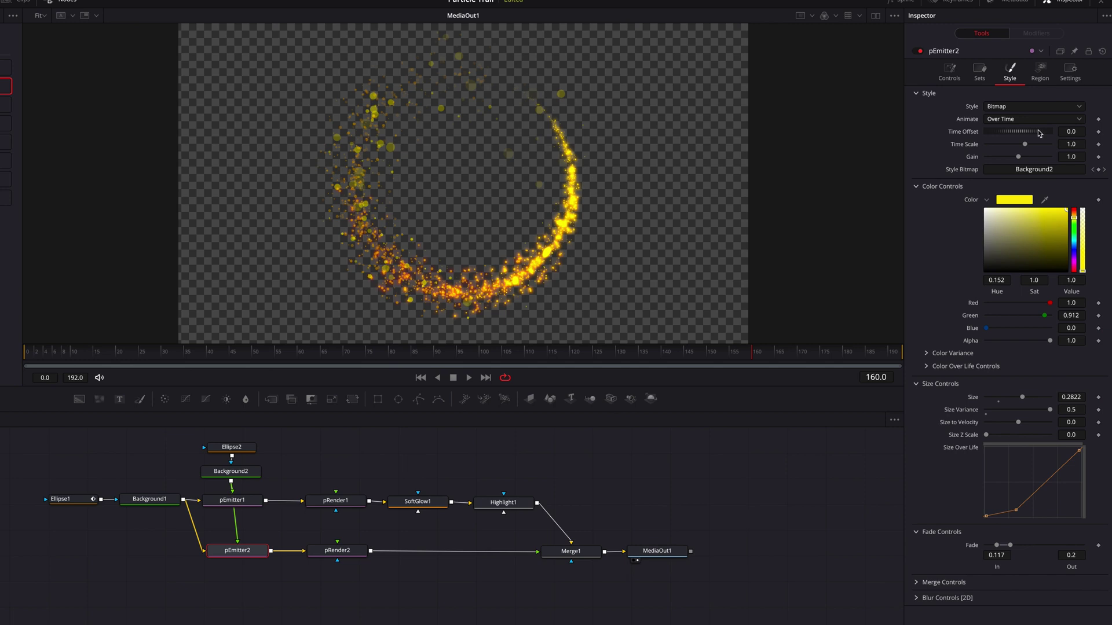
{"action": "left_click", "coordinate": [950, 73]}
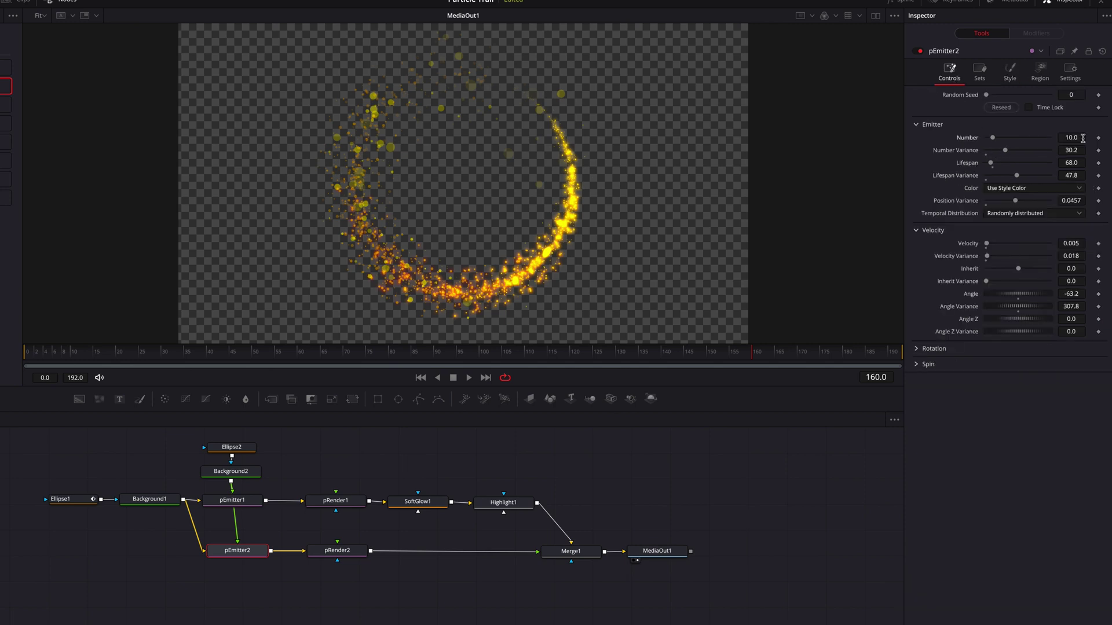
{"action": "left_click_drag", "start_coordinate": [1082, 139], "coordinate": [1079, 163]}
{"action": "key", "text": "ctrl+z"}
{"action": "key", "text": "ctrl+z"}
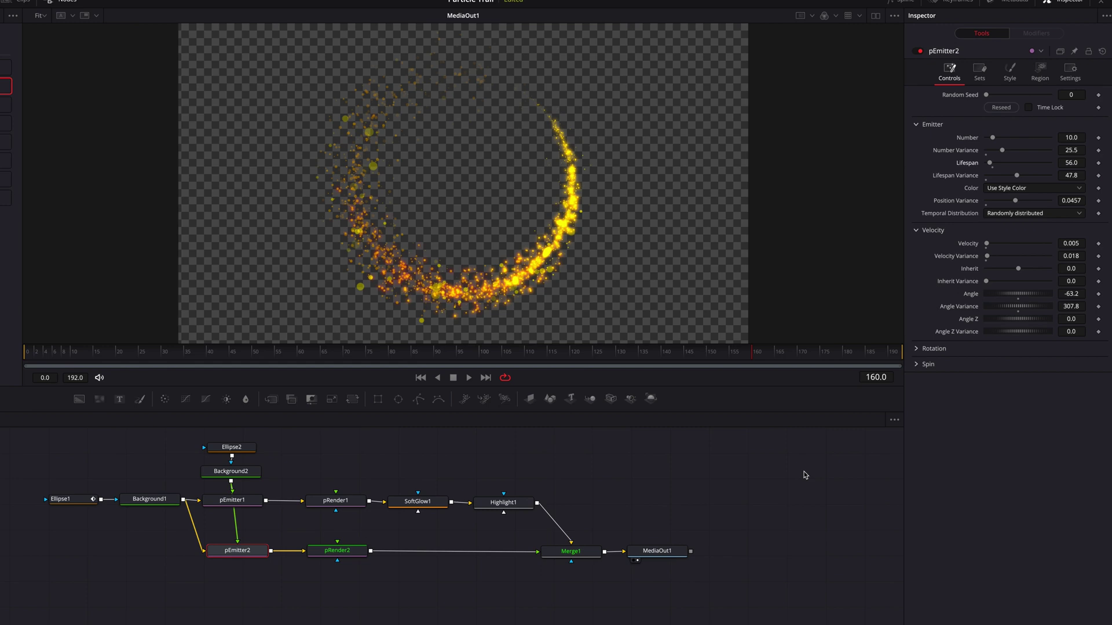
- Try out Merge1's blend amount, and add a Shake modifier to its Blend parameter
{"action": "left_click", "coordinate": [585, 557]}
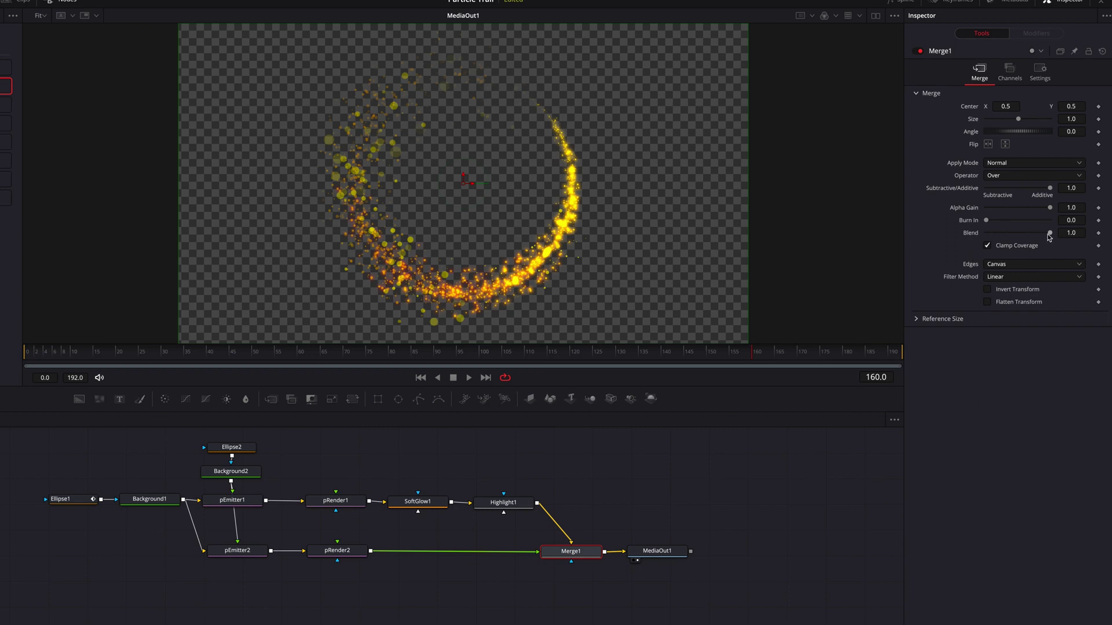
{"action": "mouse_move", "coordinate": [1049, 237]}
{"action": "left_mouse_down"}
{"action": "mouse_move", "coordinate": [1005, 236]}
{"action": "mouse_move", "coordinate": [1026, 253]}
{"action": "mouse_move", "coordinate": [1008, 255]}
{"action": "mouse_move", "coordinate": [1053, 250]}
{"action": "left_mouse_up"}
{"action": "right_click", "coordinate": [977, 236]}
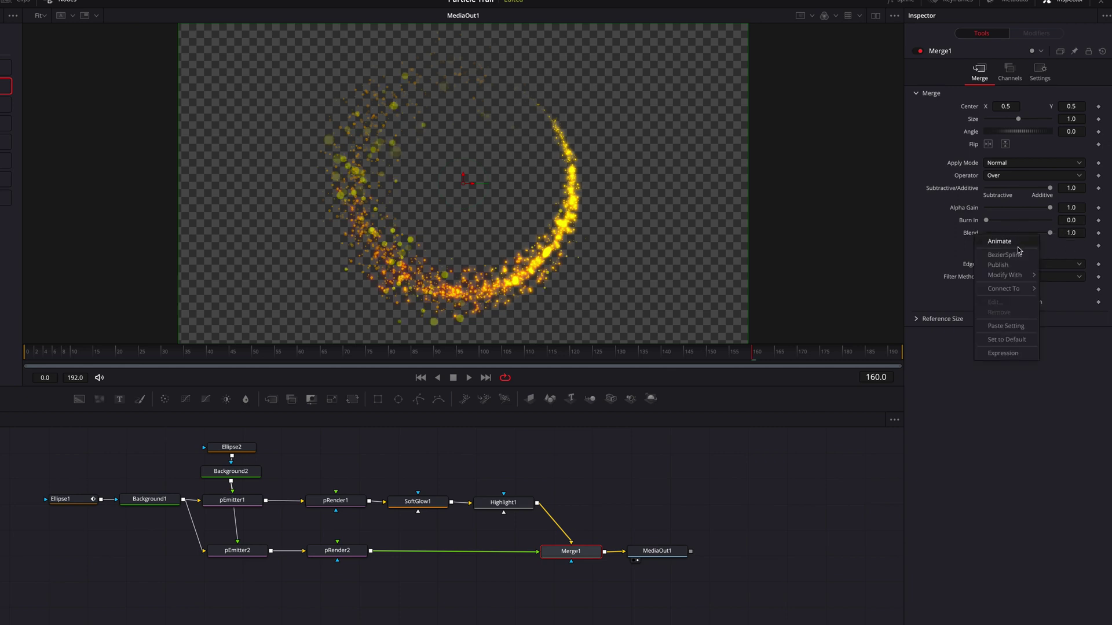
{"action": "mouse_move", "coordinate": [1020, 279]}
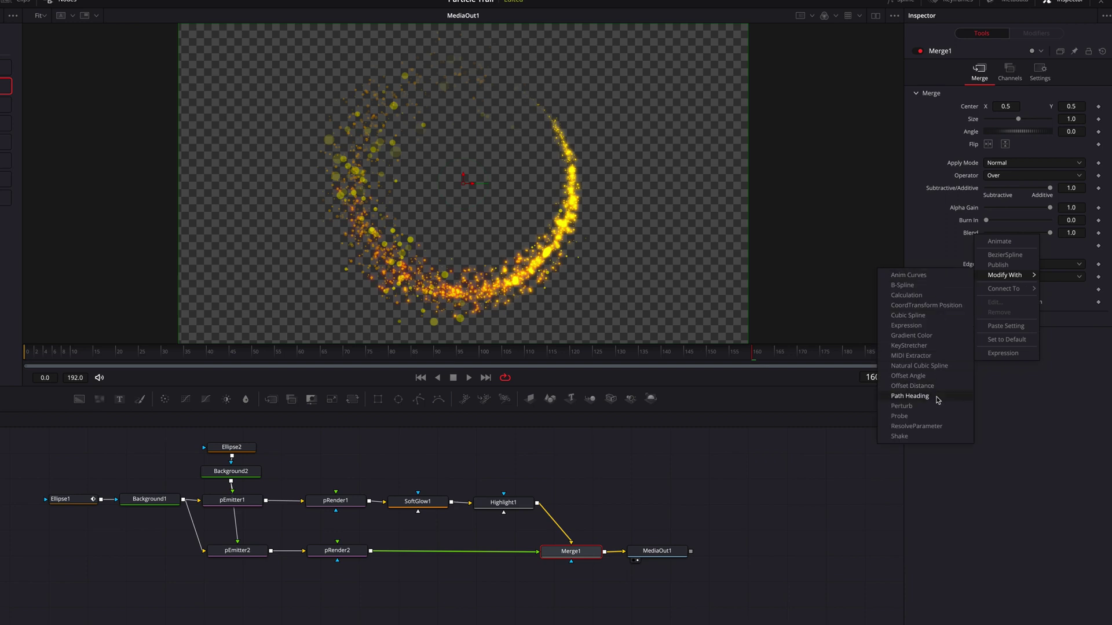
{"action": "left_click", "coordinate": [936, 438]}
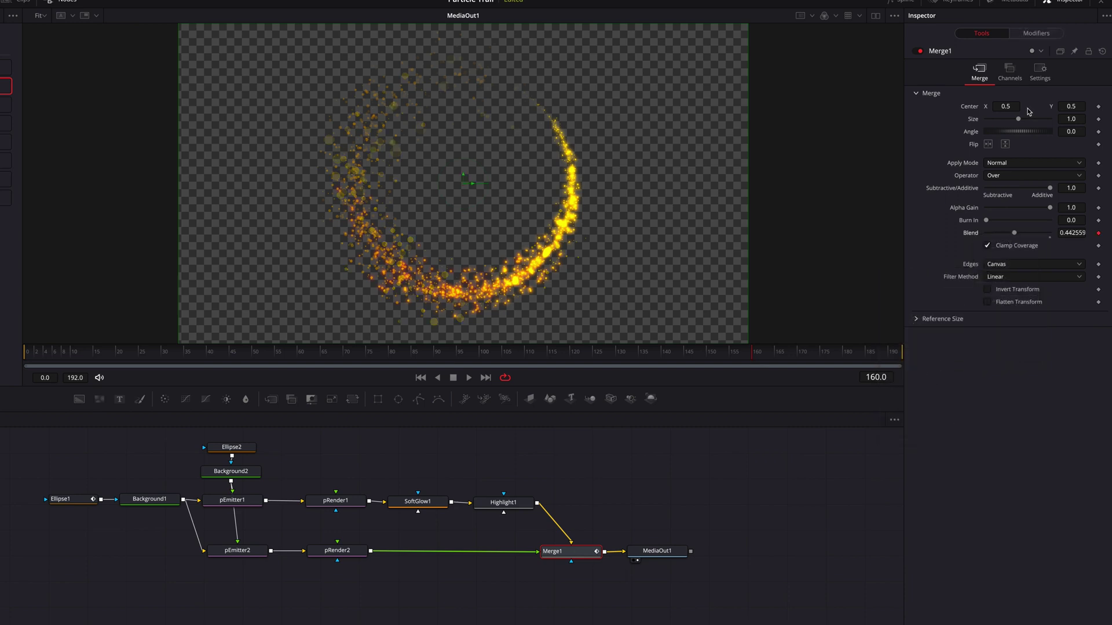
- Set the Shake modifier on Merge1's blend to minimum 0.512 and smoothness 0.42, and reseed it
{"action": "left_click", "coordinate": [1039, 35]}
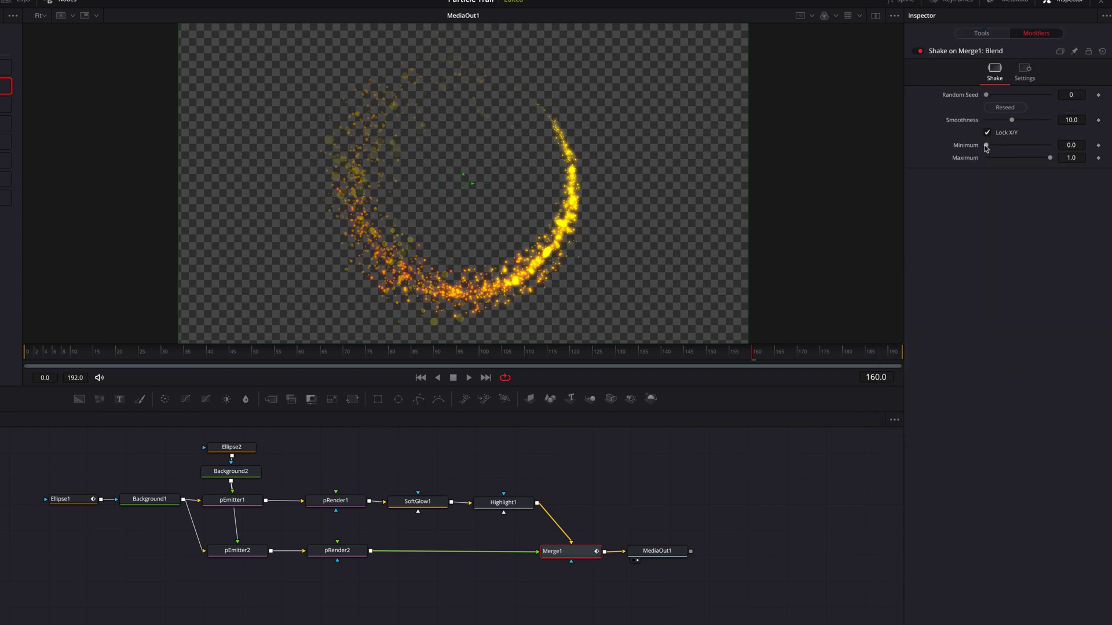
{"action": "left_click_drag", "start_coordinate": [986, 147], "coordinate": [987, 120]}
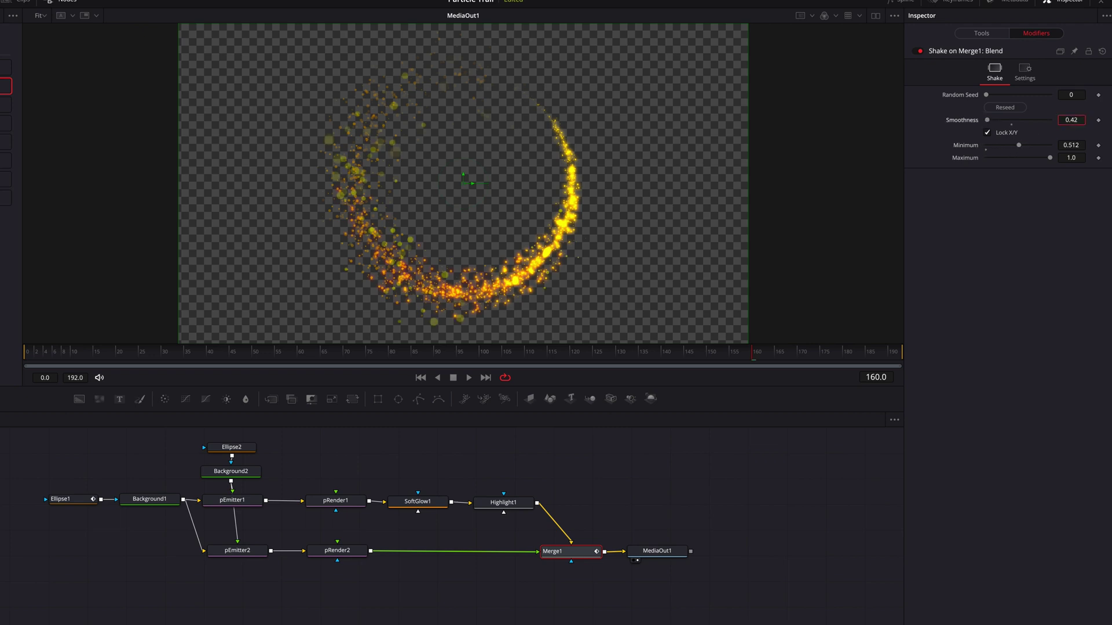
{"action": "left_click", "coordinate": [1005, 107]}
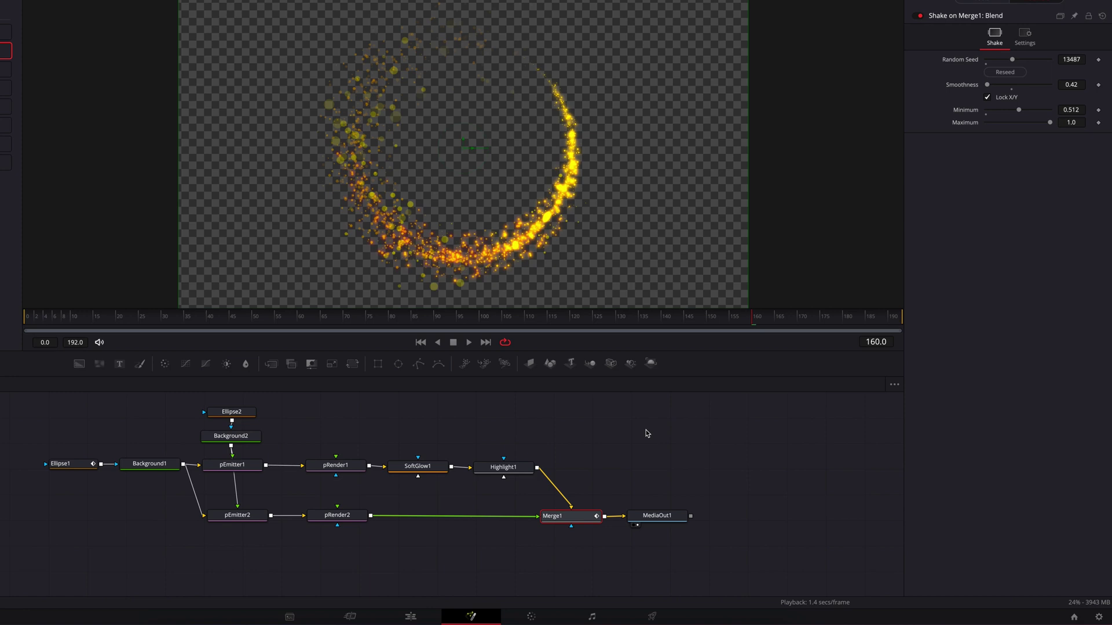
- Play the finished Fusion Composition on the Edit page timeline, and replay it from the start
{"action": "left_click", "coordinate": [410, 616]}
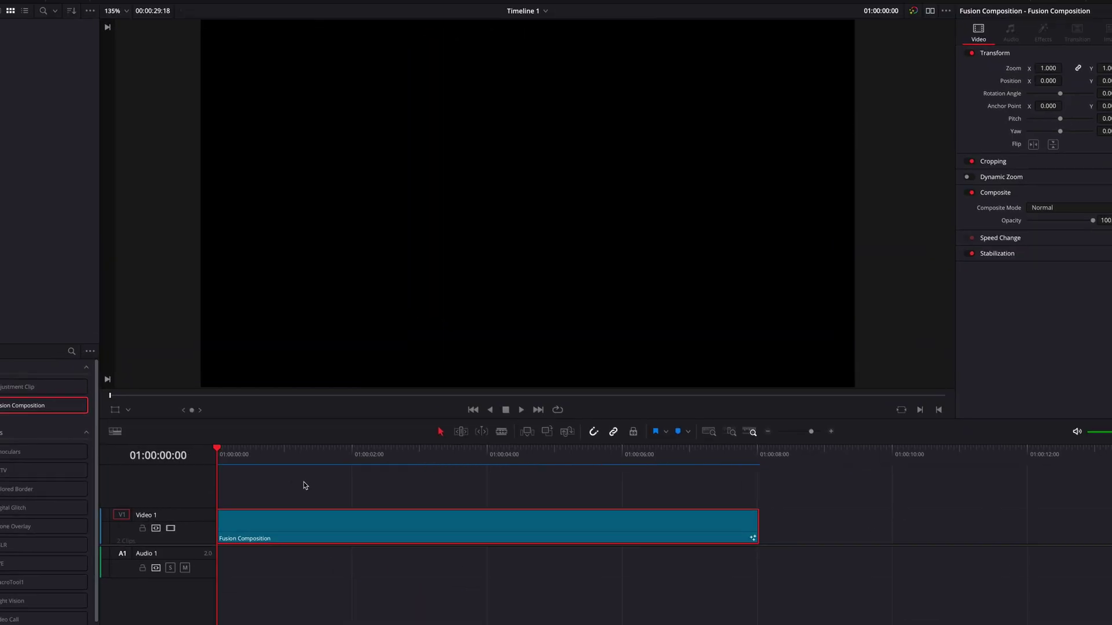
{"action": "key", "text": "space"}
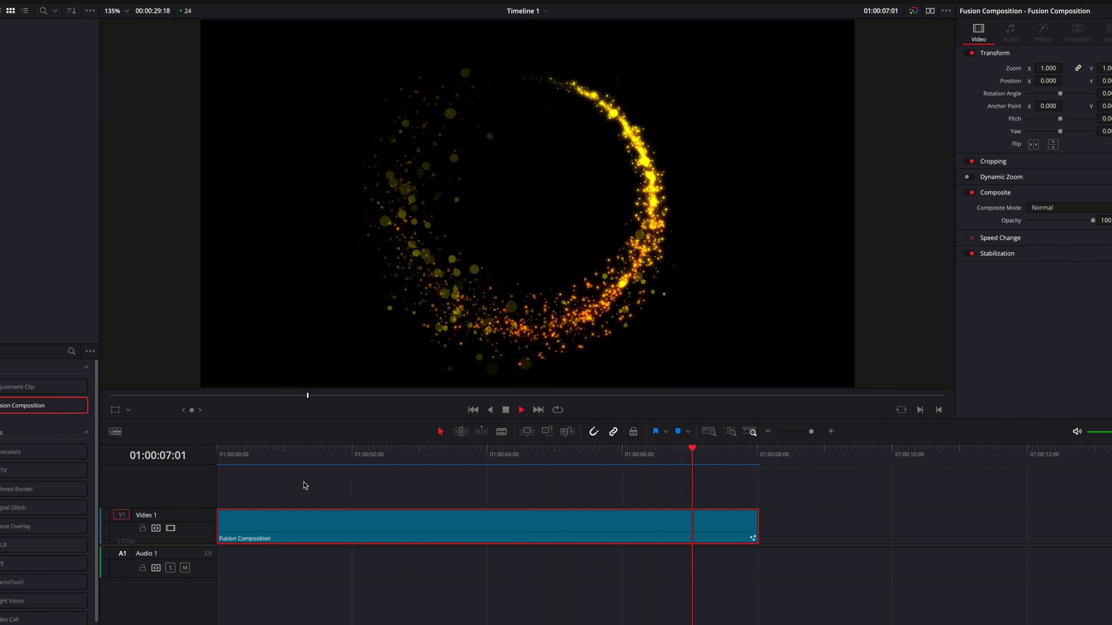
{"action": "key", "text": "space"}
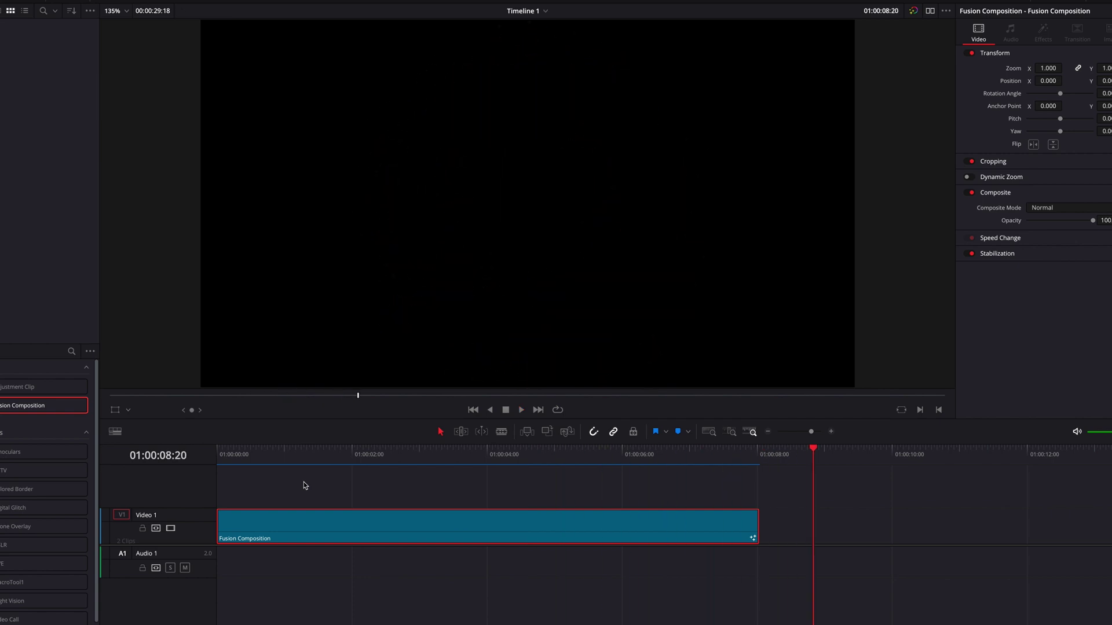
{"action": "left_click_drag", "start_coordinate": [308, 455], "coordinate": [214, 462]}
{"action": "key", "text": "space"}
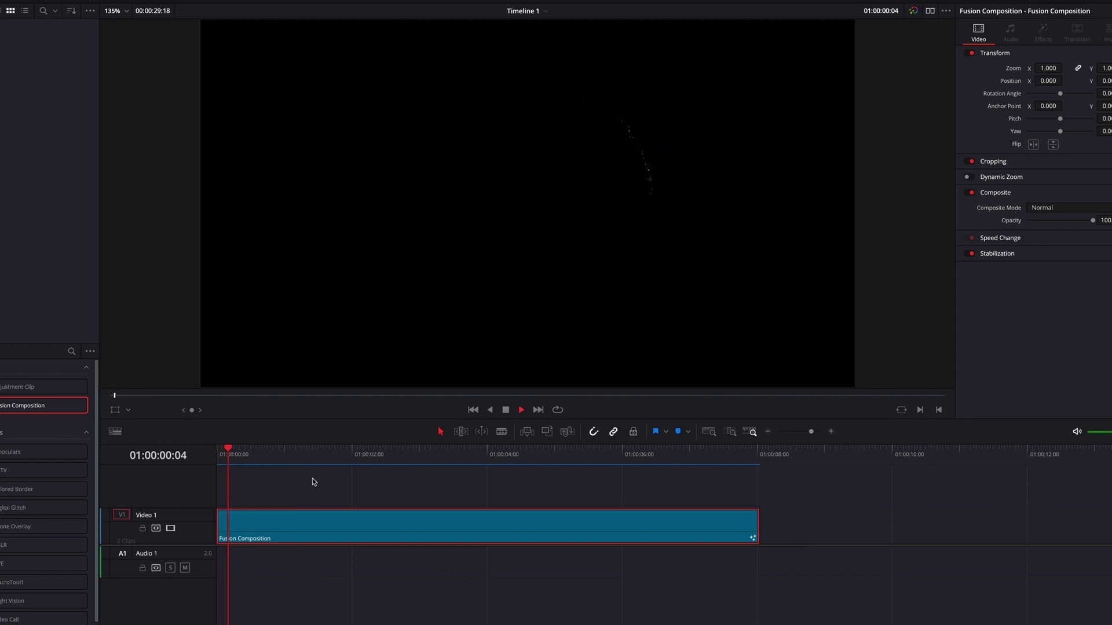